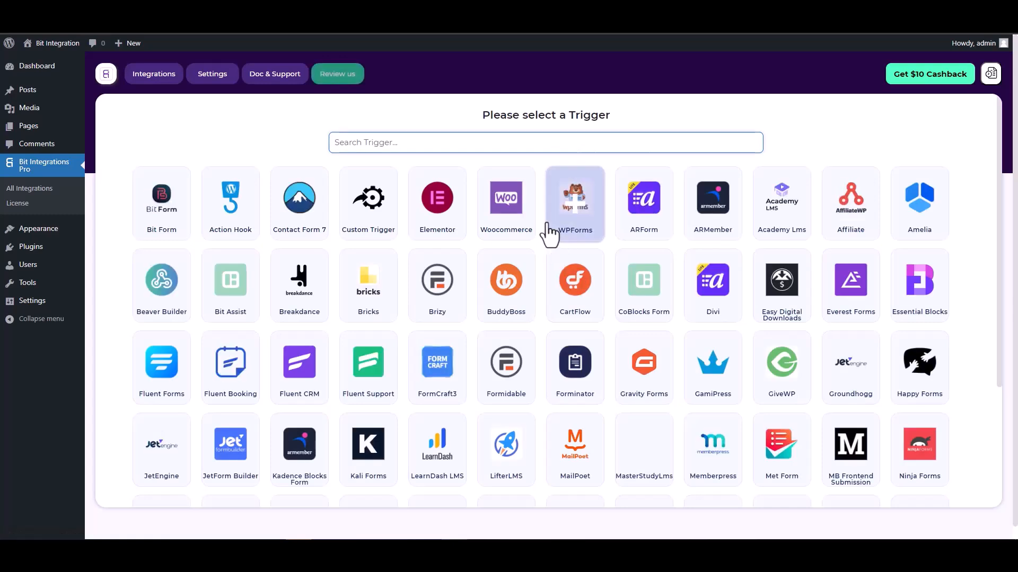
- Pick CoBlocks Form as the trigger and start fetching a test submission
text(co)
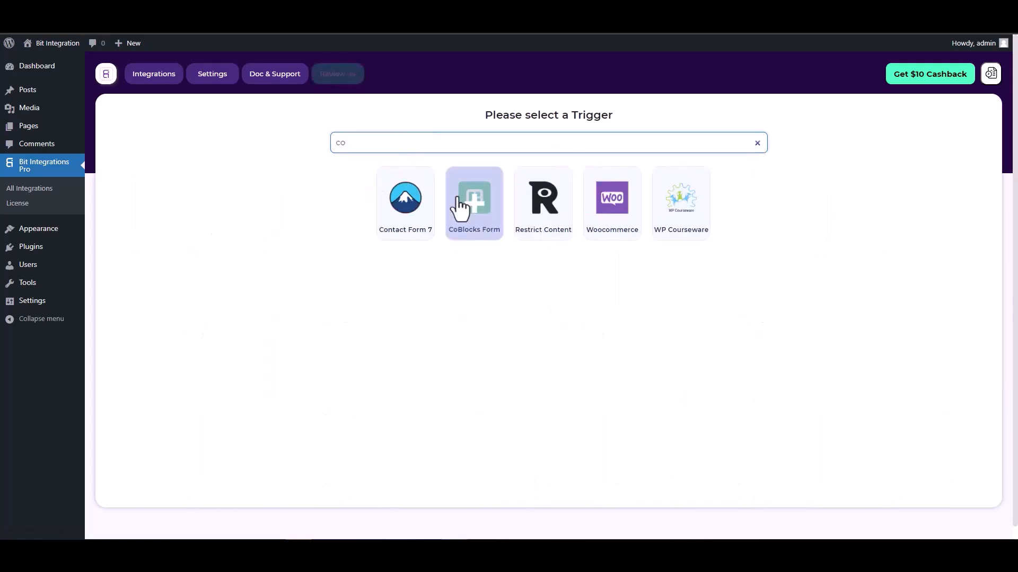
click(470, 222)
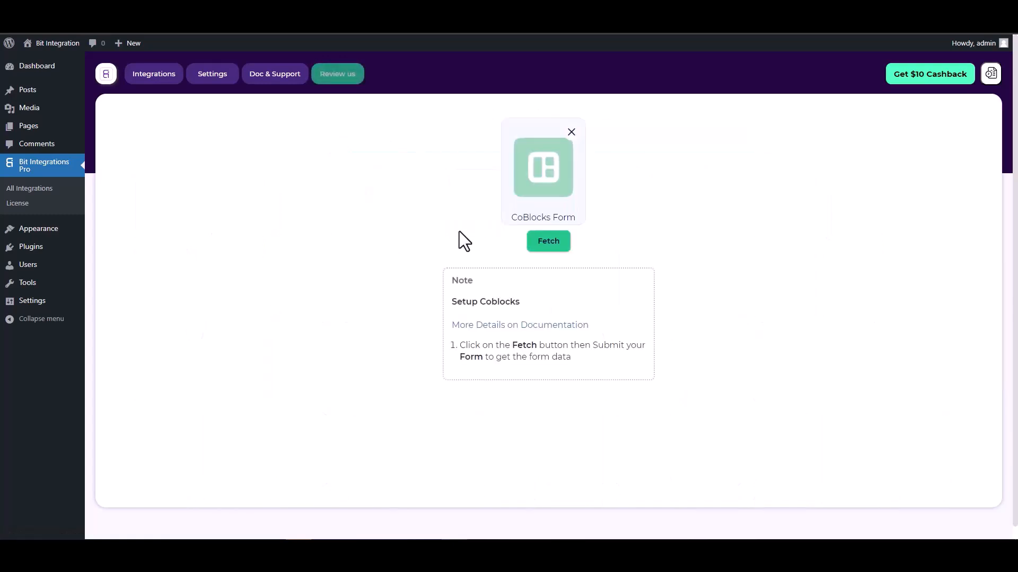
click(535, 241)
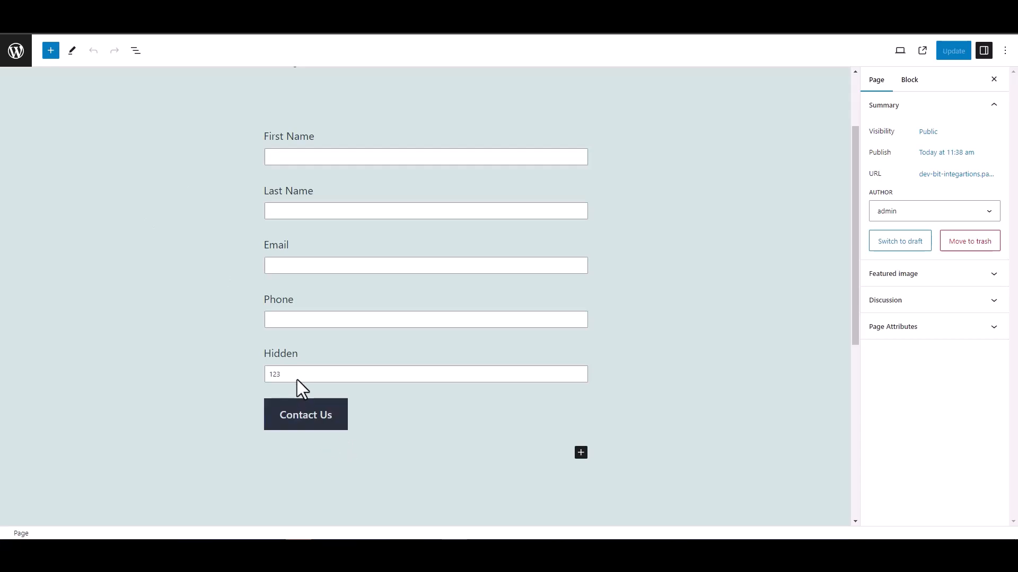
- Check that the contact form's Hidden field holds the value 123
double_click(280, 353)
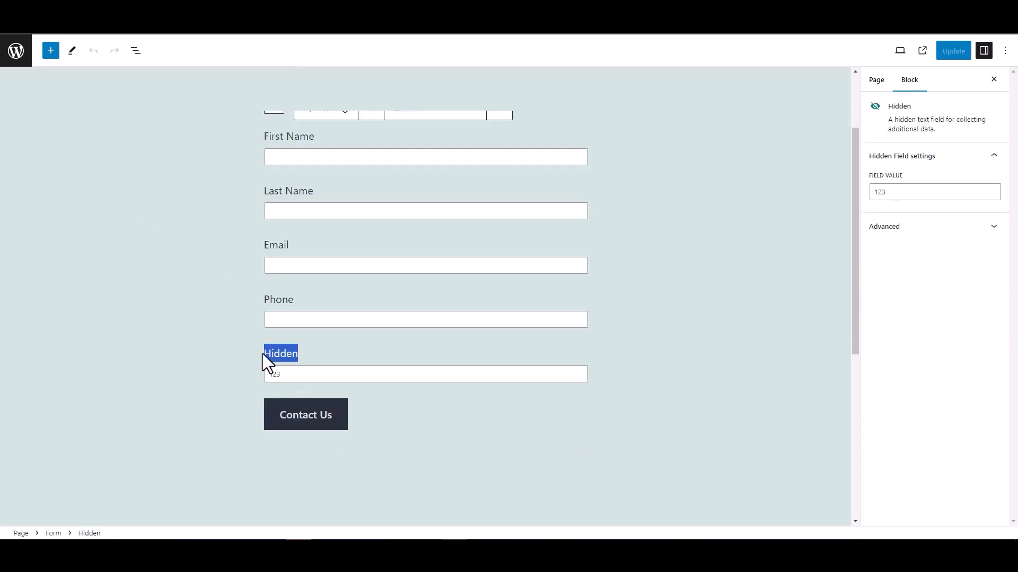
click(209, 342)
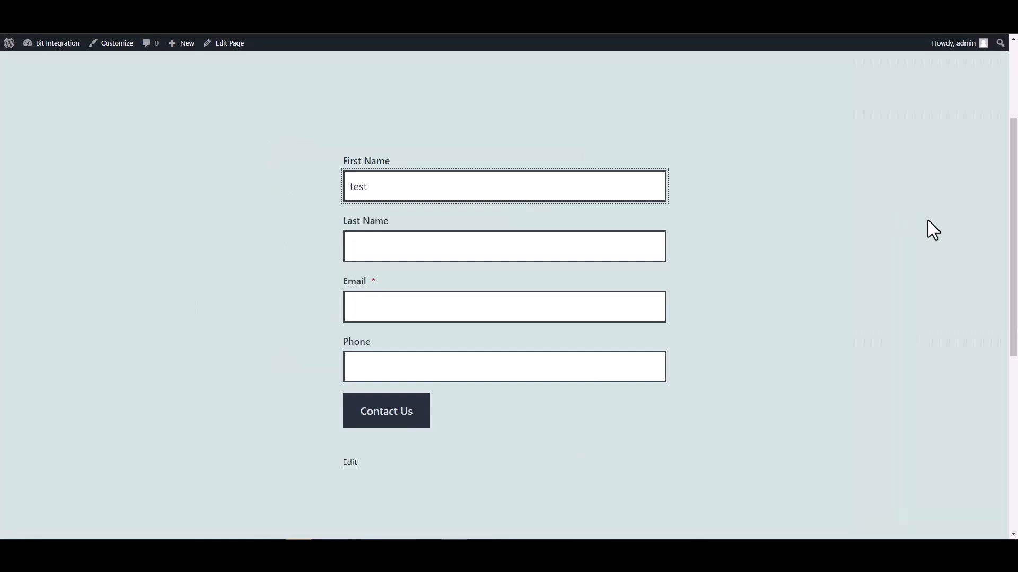
- Enter test1 as the form's Last Name
click(647, 248)
text(test)
key(Home)
text(1)
key(BackSpace)
click(647, 244)
text(1)
- Fill in a test e-mail address and a phone number, then submit the contact form
click(570, 311)
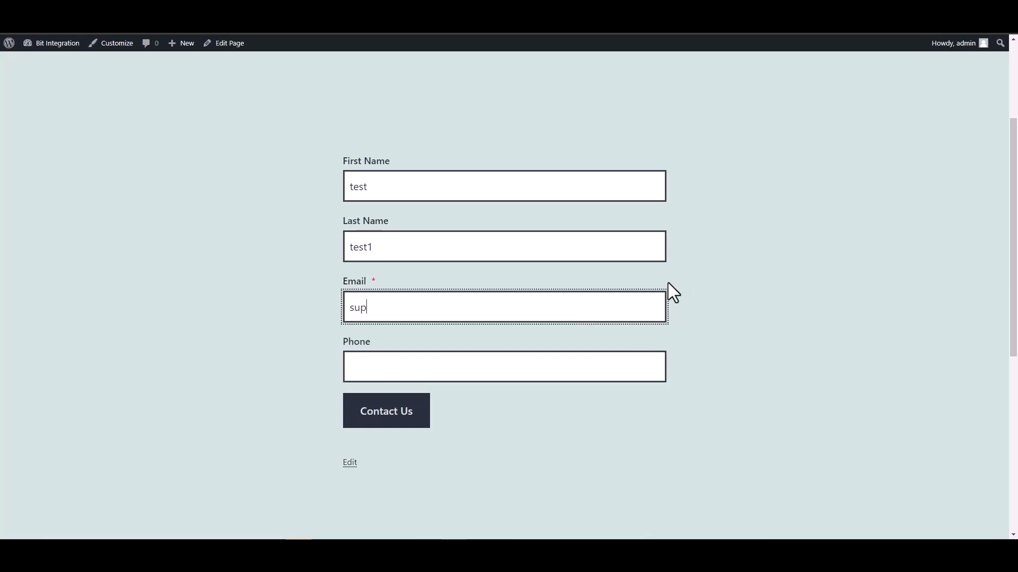
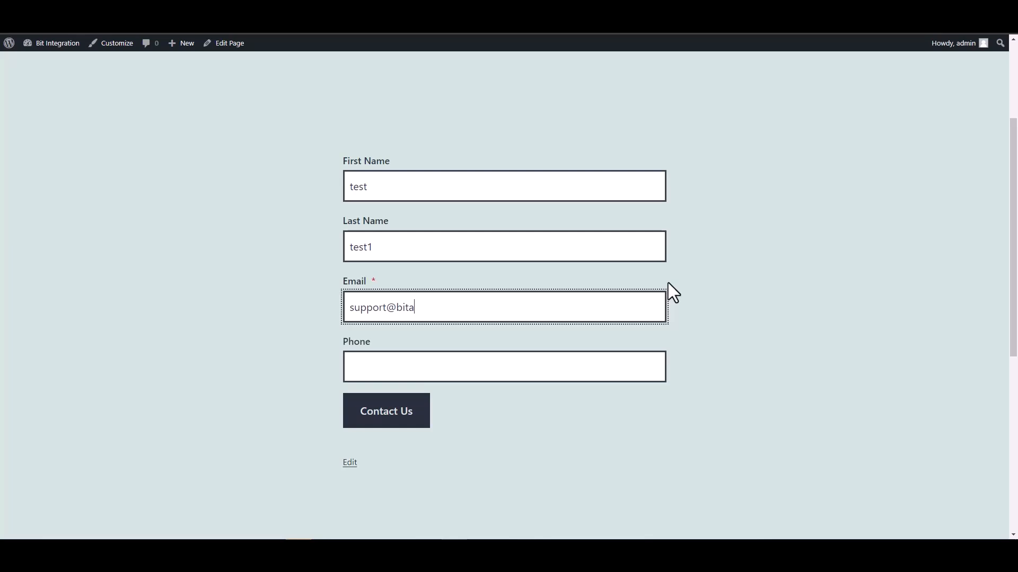
text(test@test.pro)
click(588, 374)
text(12345678)
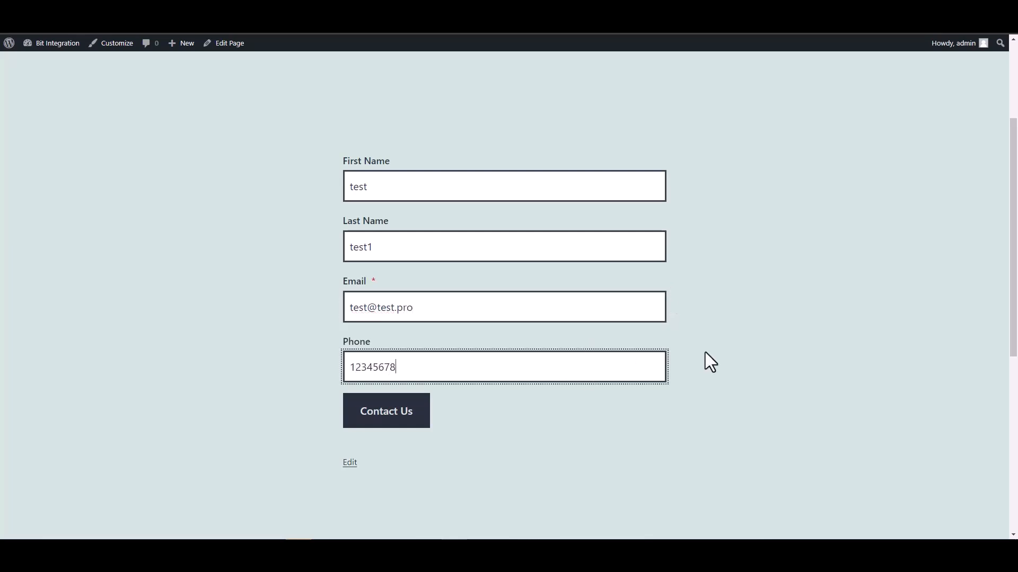
click(394, 410)
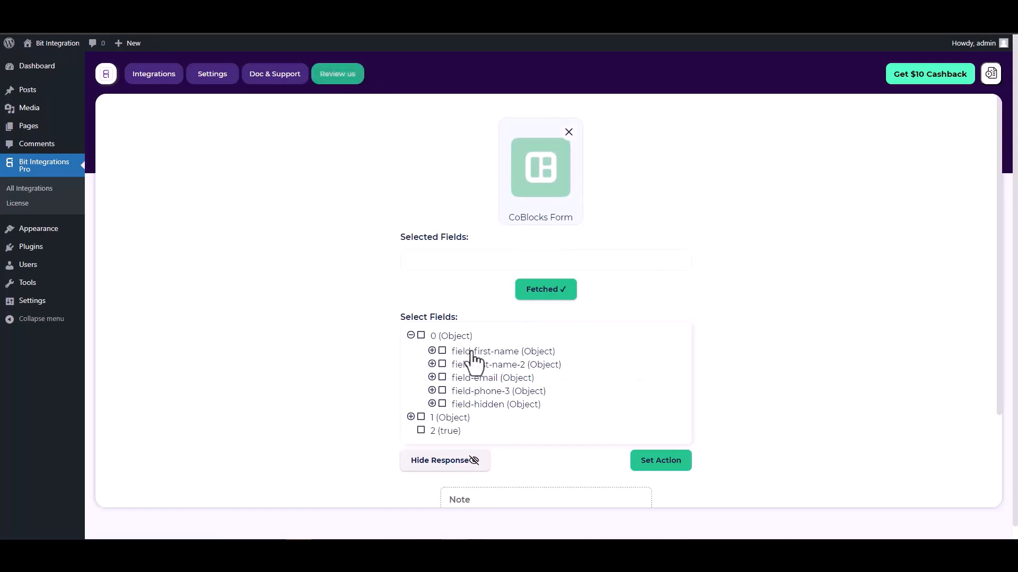
- Select all five fetched fields: first name, last name, email, phone and hidden
click(442, 352)
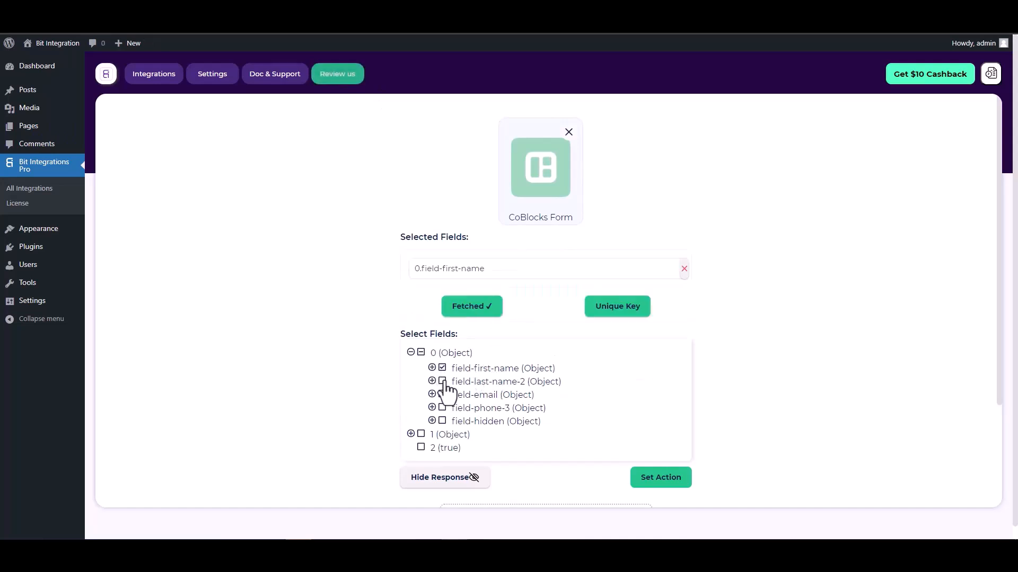
click(442, 381)
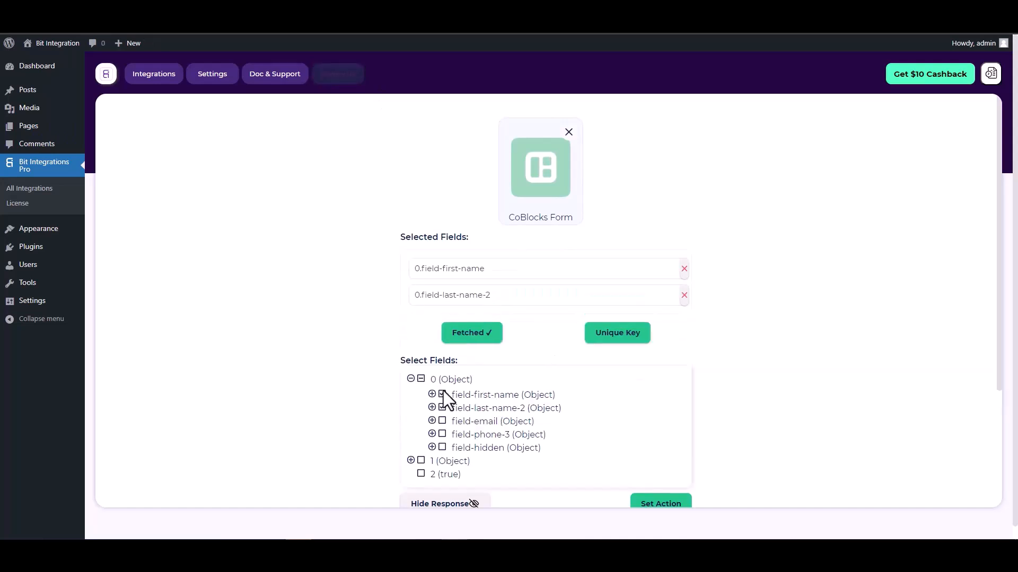
click(442, 421)
click(442, 461)
click(442, 501)
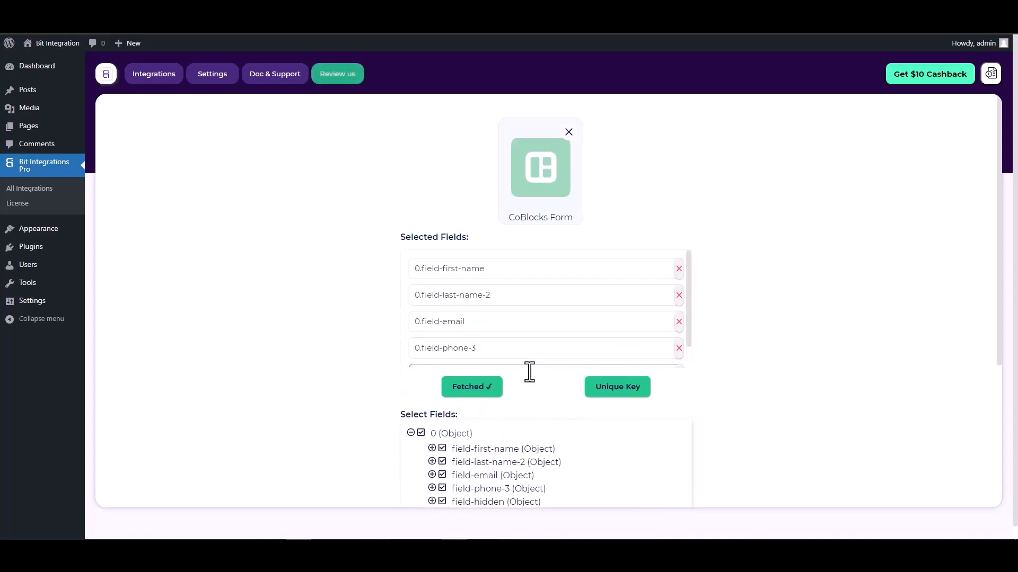
- Make 0.field-hidden the unique key, then continue to action selection
scroll(510, 374, down, 1)
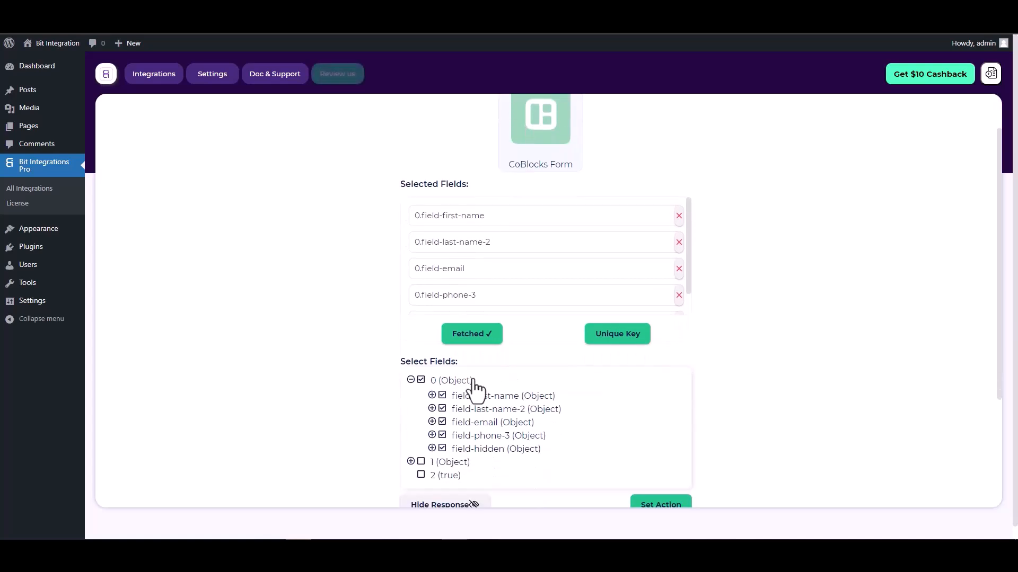
click(619, 343)
click(548, 291)
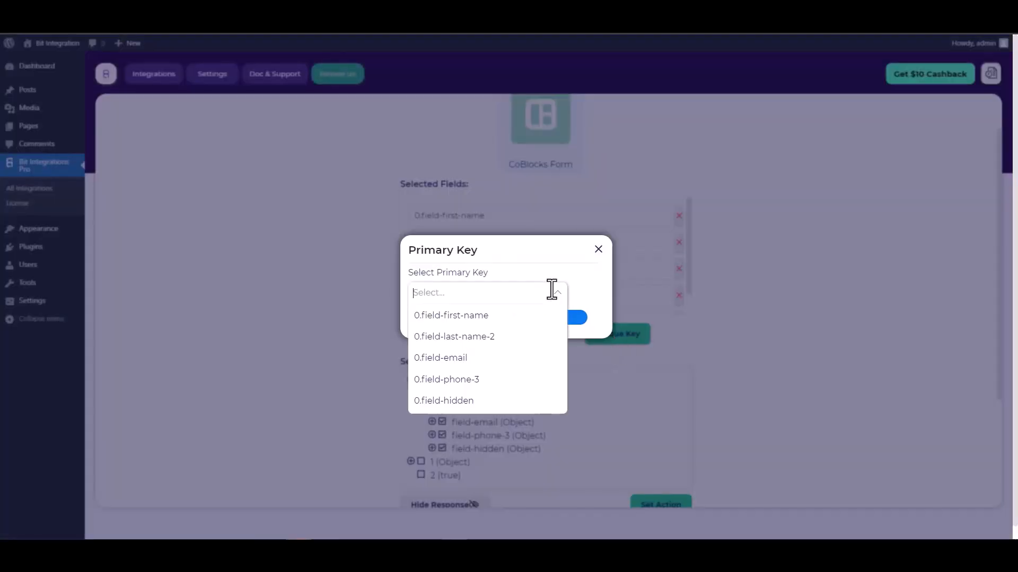
click(451, 402)
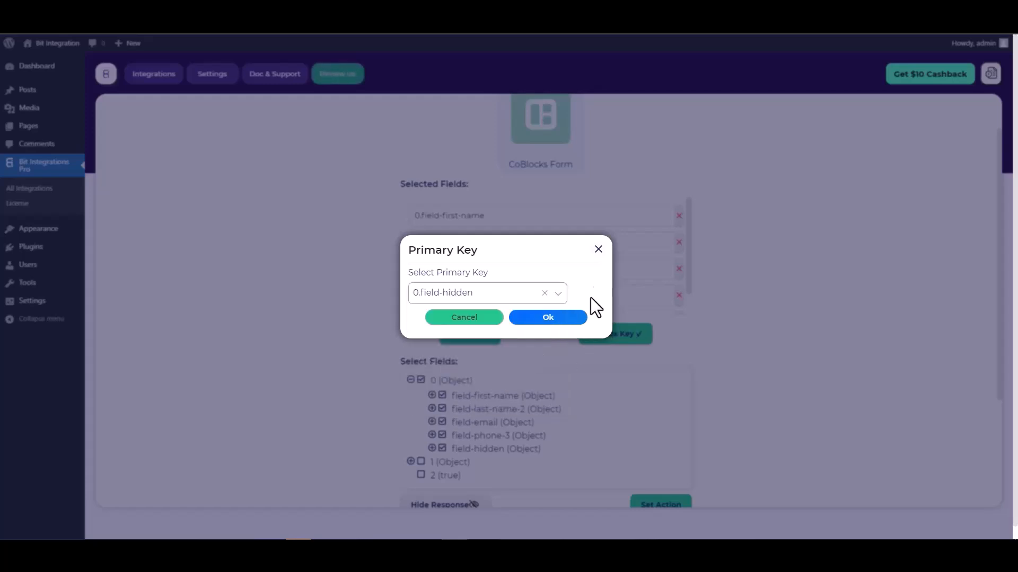
click(559, 321)
scroll(621, 270, down, 3)
scroll(689, 303, down, 1)
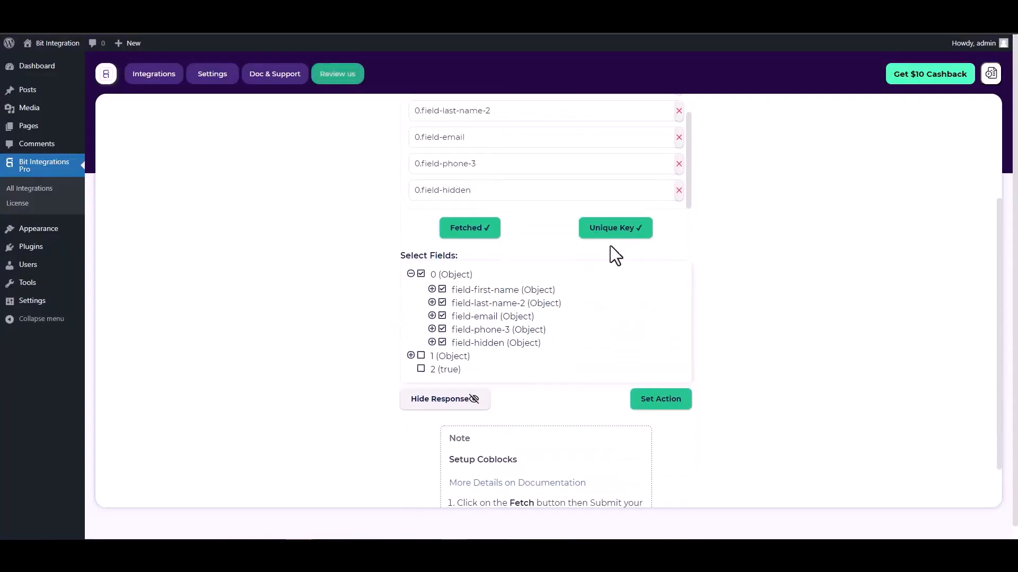
click(656, 407)
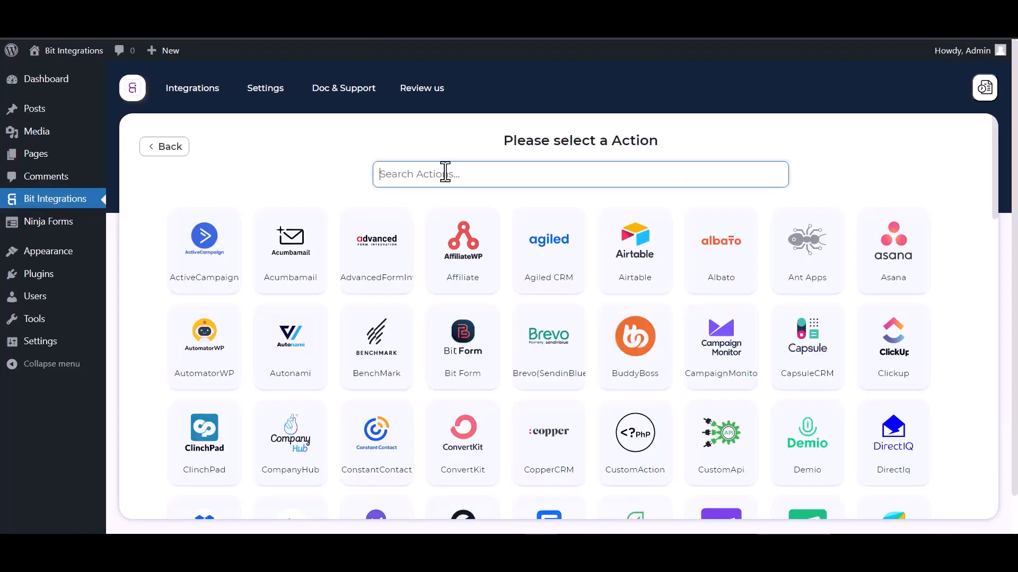
- Search 'al' and choose Albato as the action
text(al)
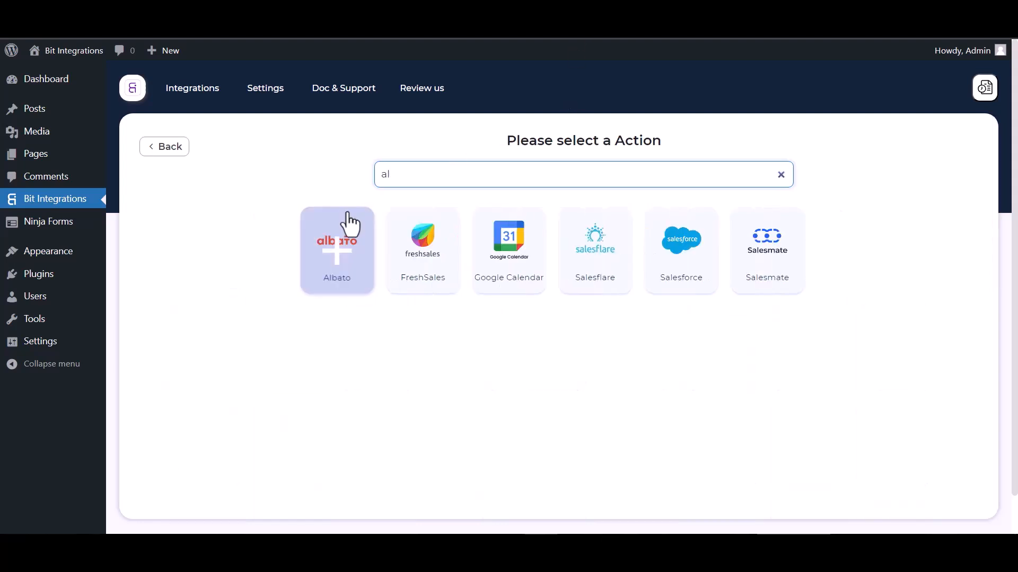
click(335, 236)
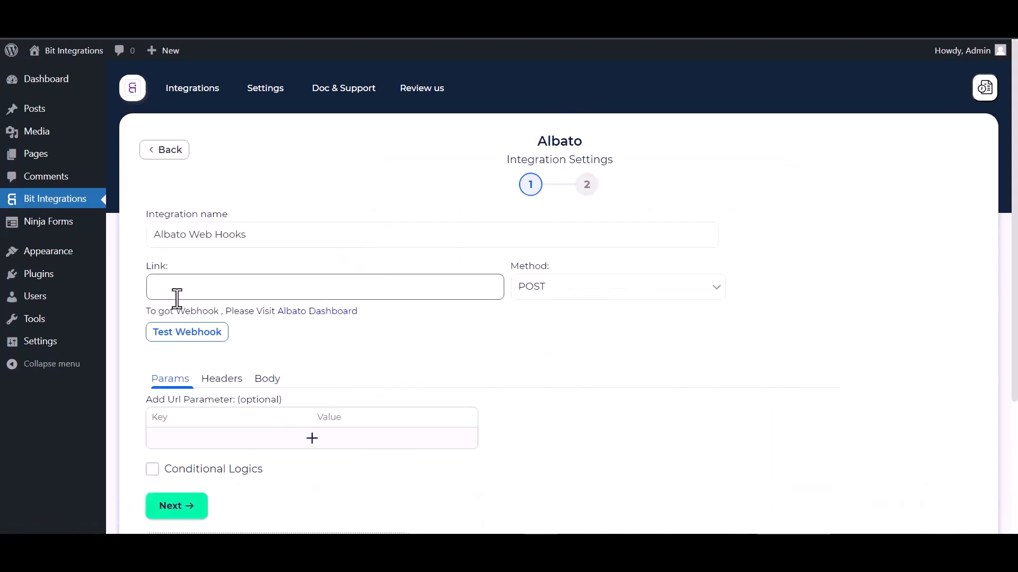
- Start a new Albato automation with Webhook as the trigger app
click(309, 320)
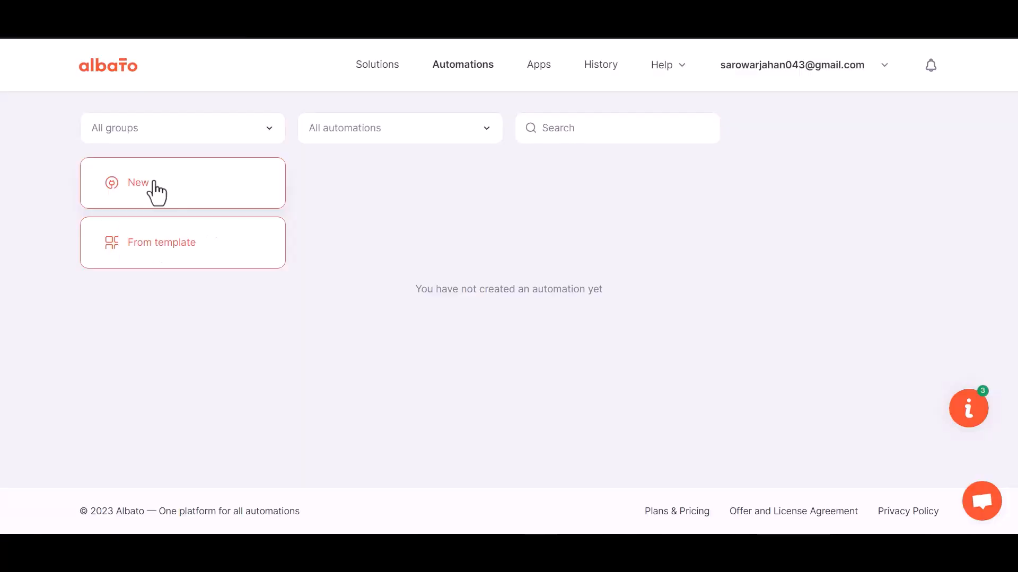
click(154, 183)
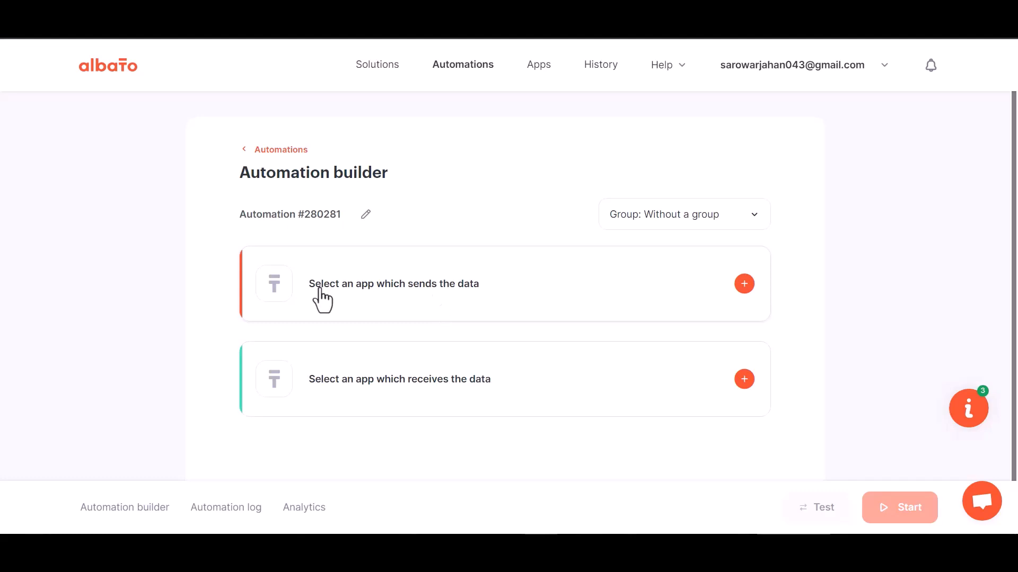
click(742, 284)
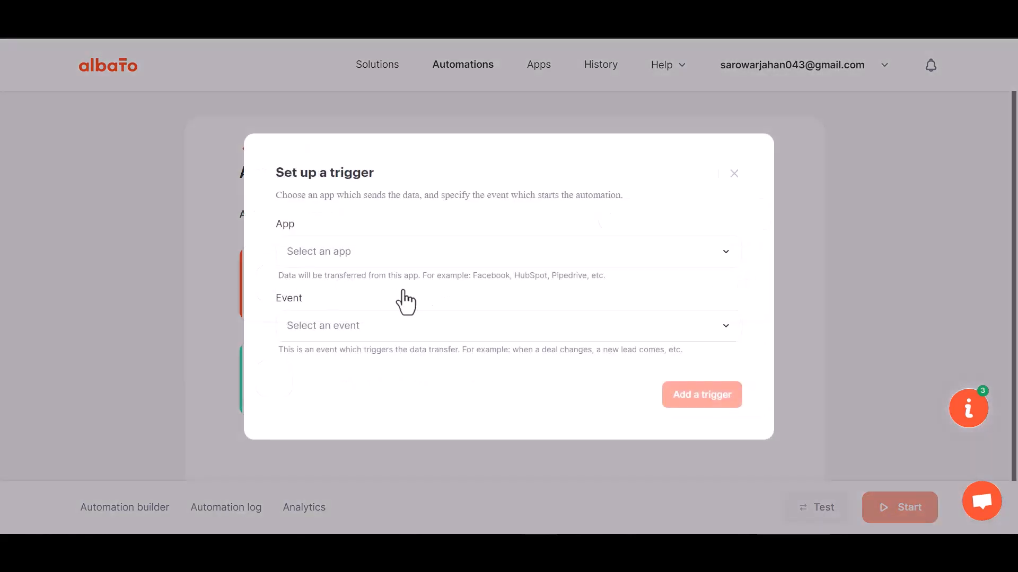
click(349, 264)
text(web)
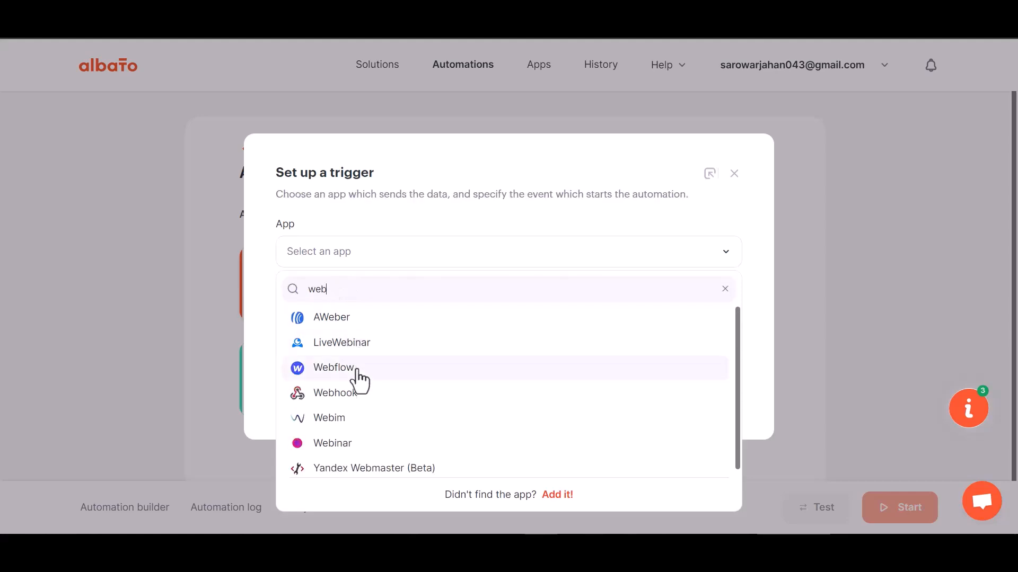
text(h)
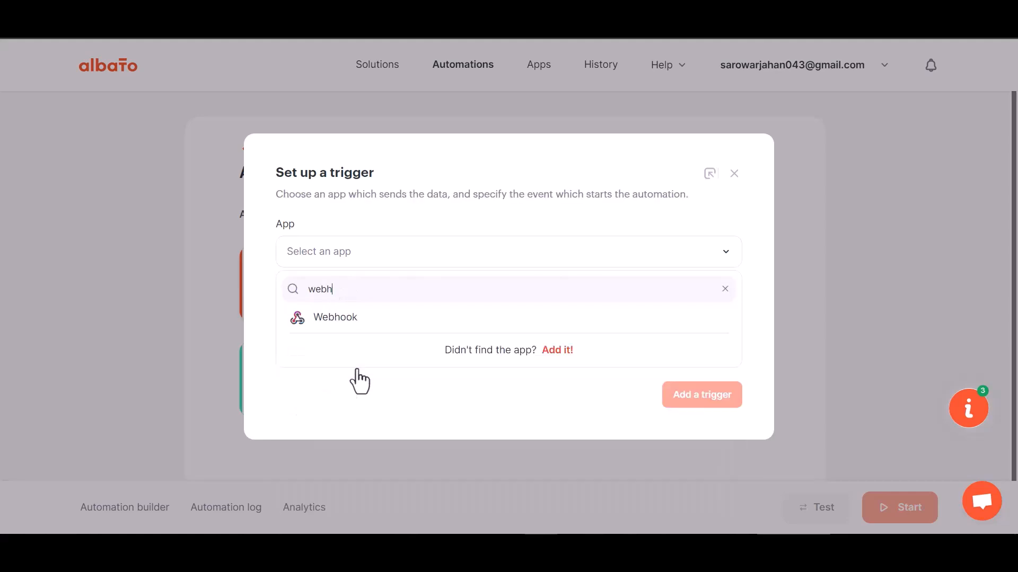
click(360, 329)
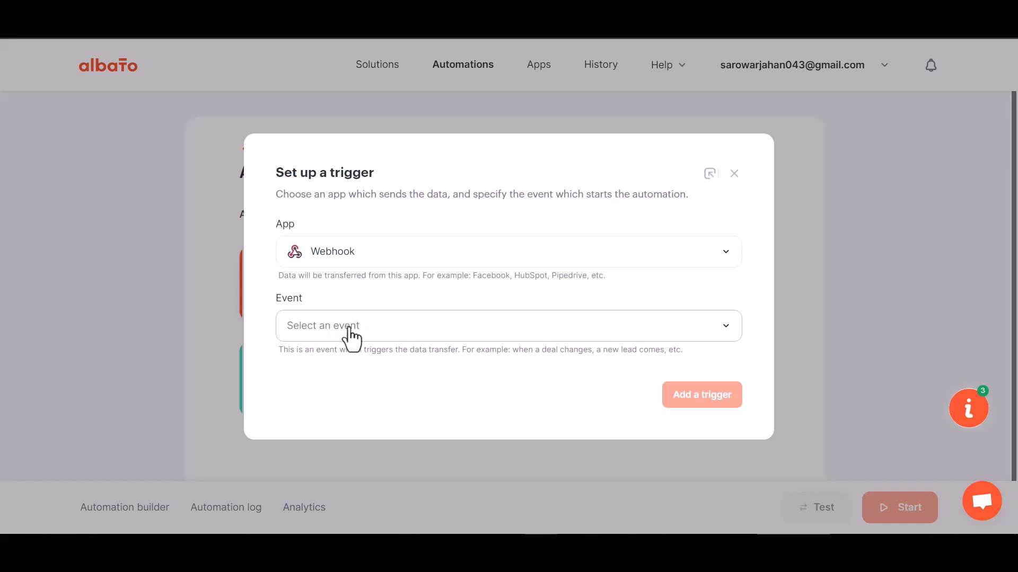
- Set the trigger event to Incoming webhook using My Account Webhook, and add it
click(349, 329)
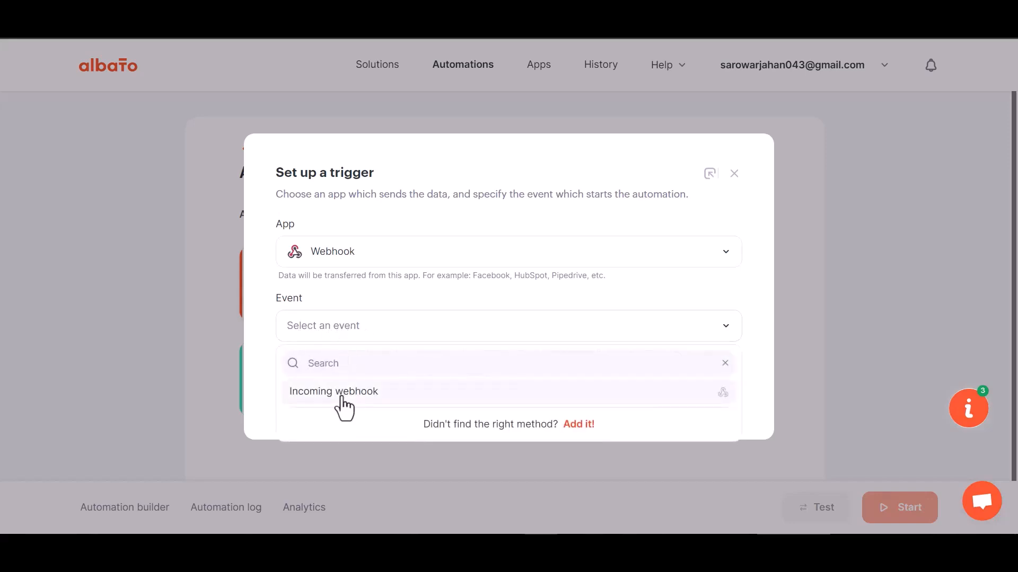
click(340, 398)
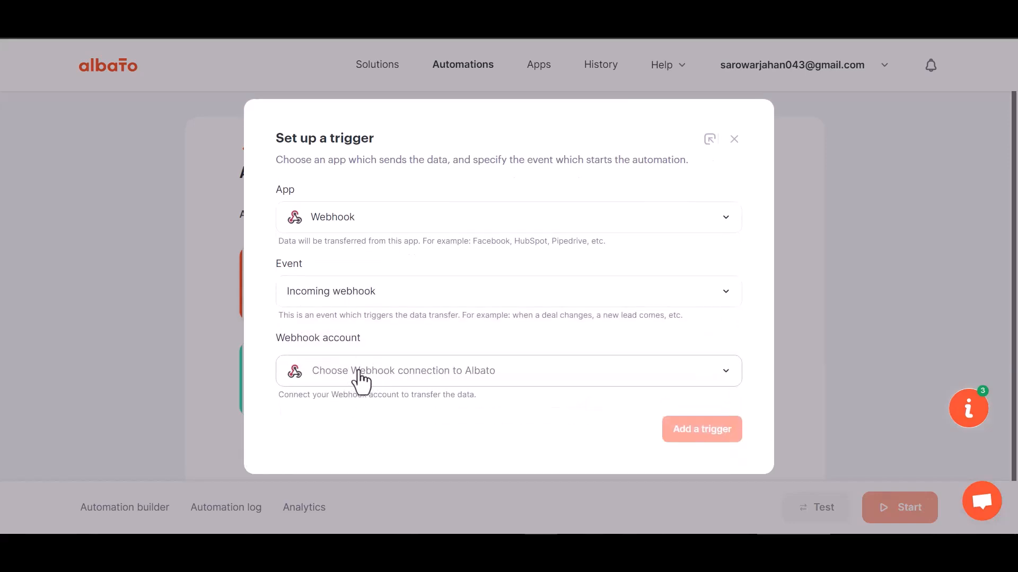
click(365, 379)
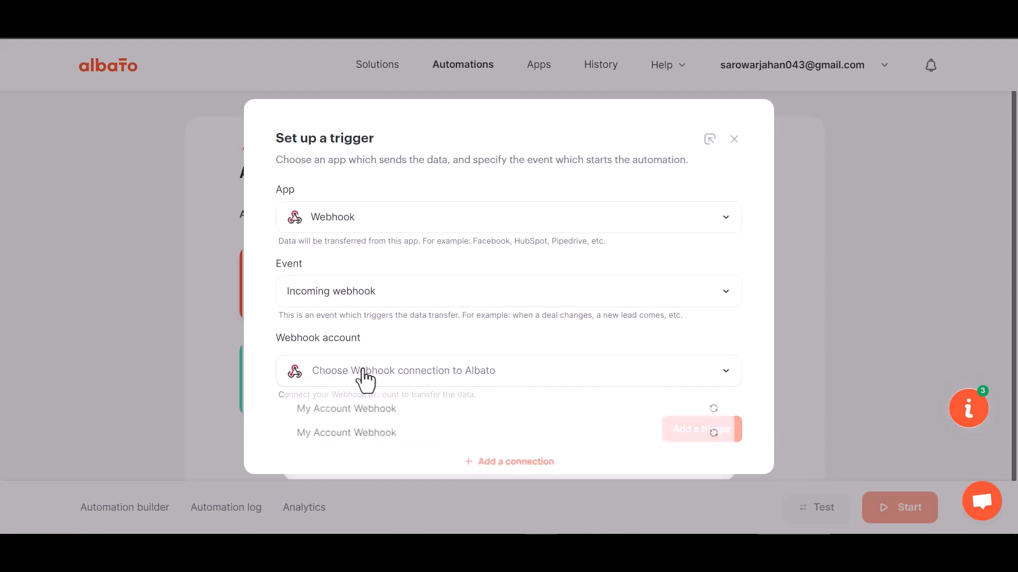
click(369, 417)
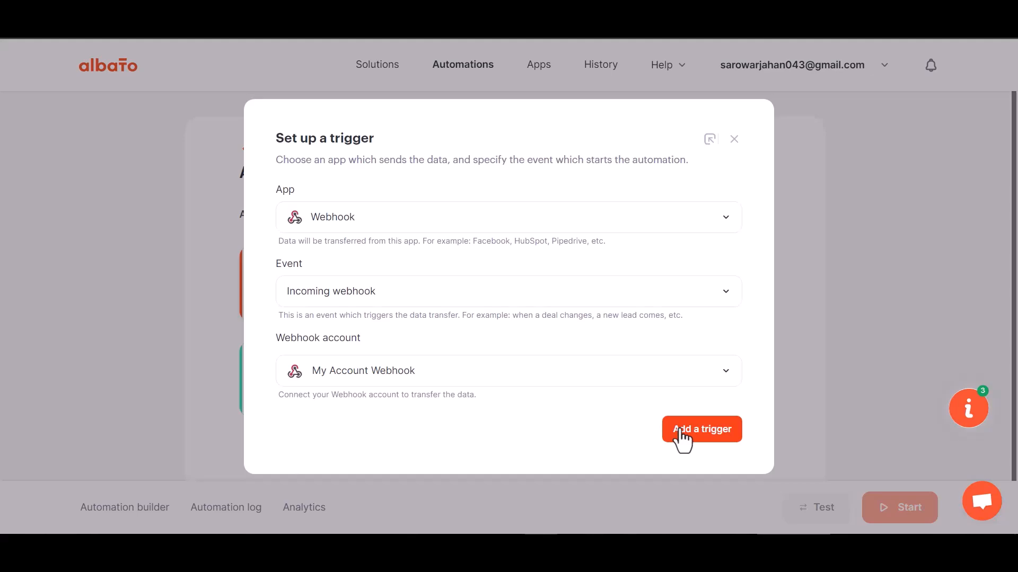
click(682, 431)
- Copy the webhook catcher URL and start waiting for incoming webhook data
click(687, 284)
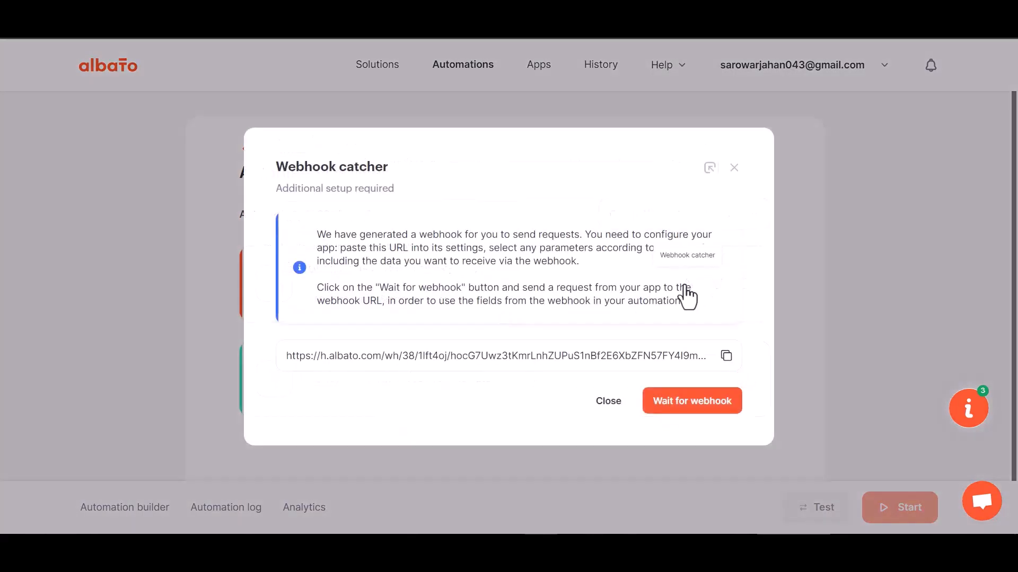
click(727, 355)
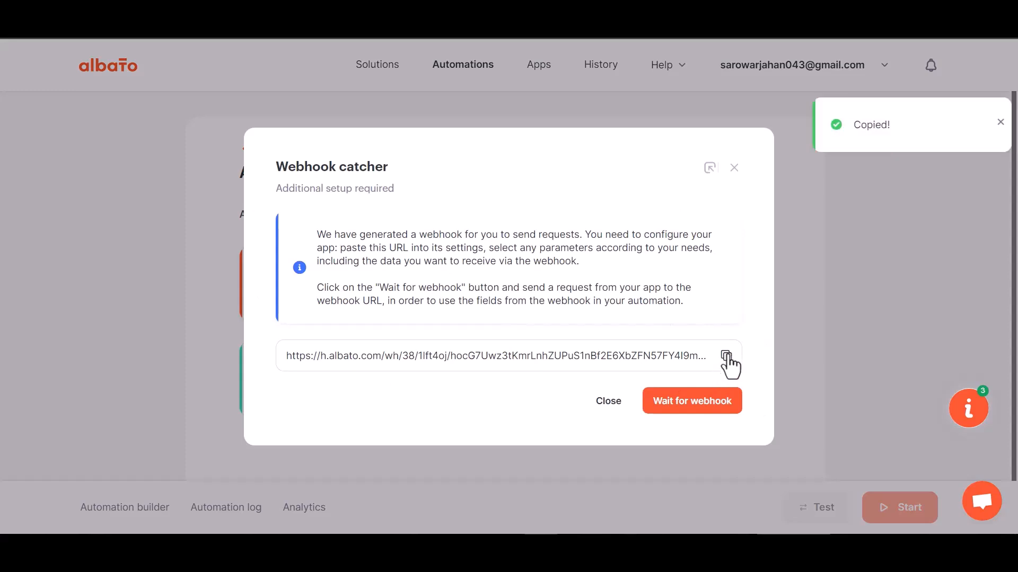
click(688, 408)
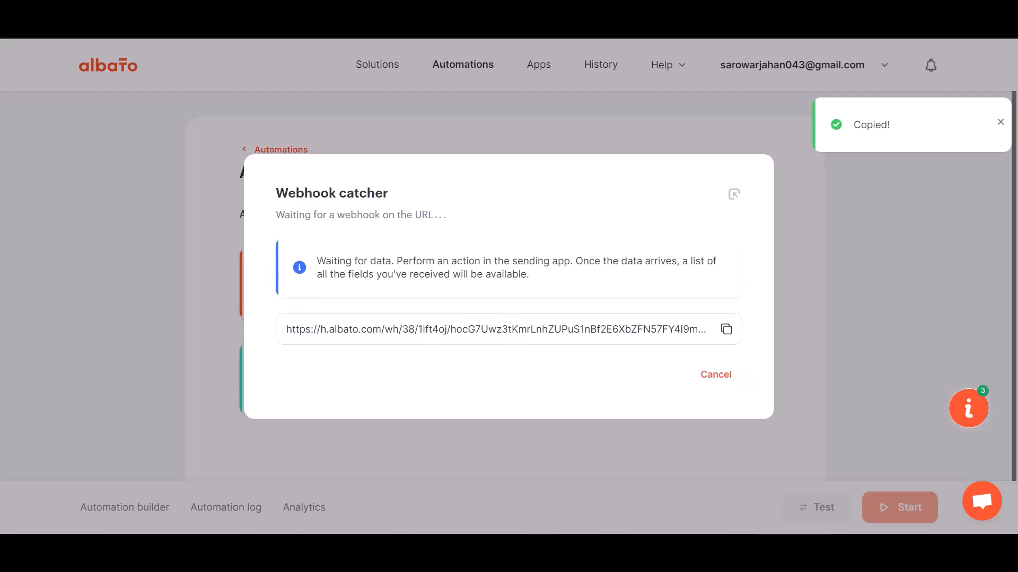
click(270, 16)
click(245, 295)
- Paste the Albato URL into Link, send all data as application/json, and test the webhook
key(ctrl+v)
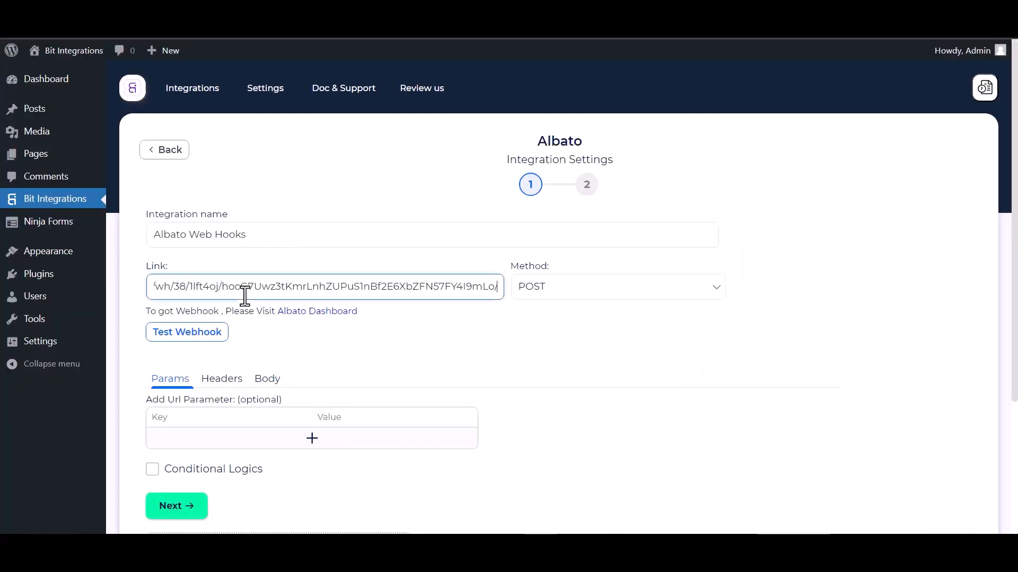
click(268, 380)
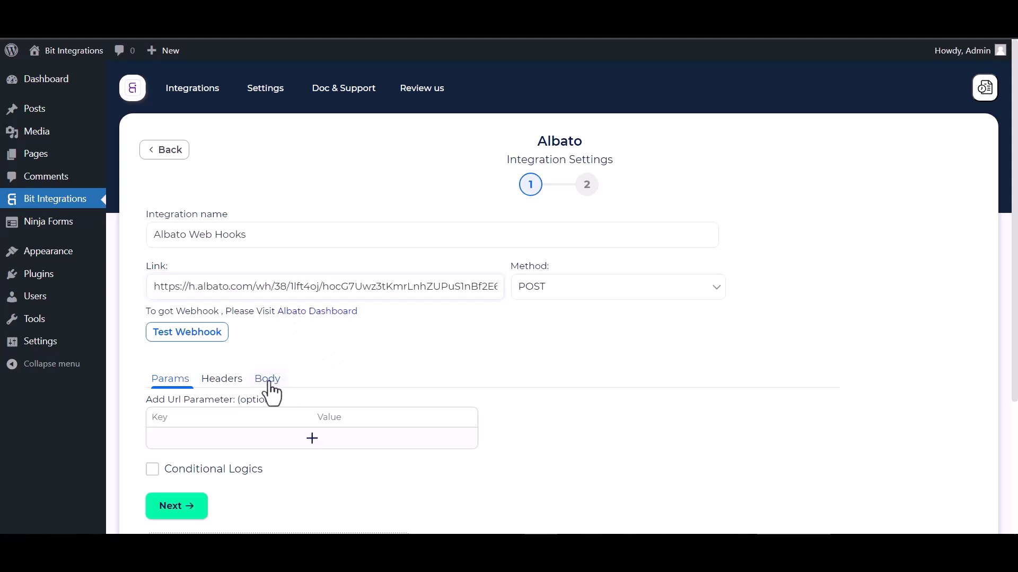
click(178, 416)
scroll(241, 422, down, 3)
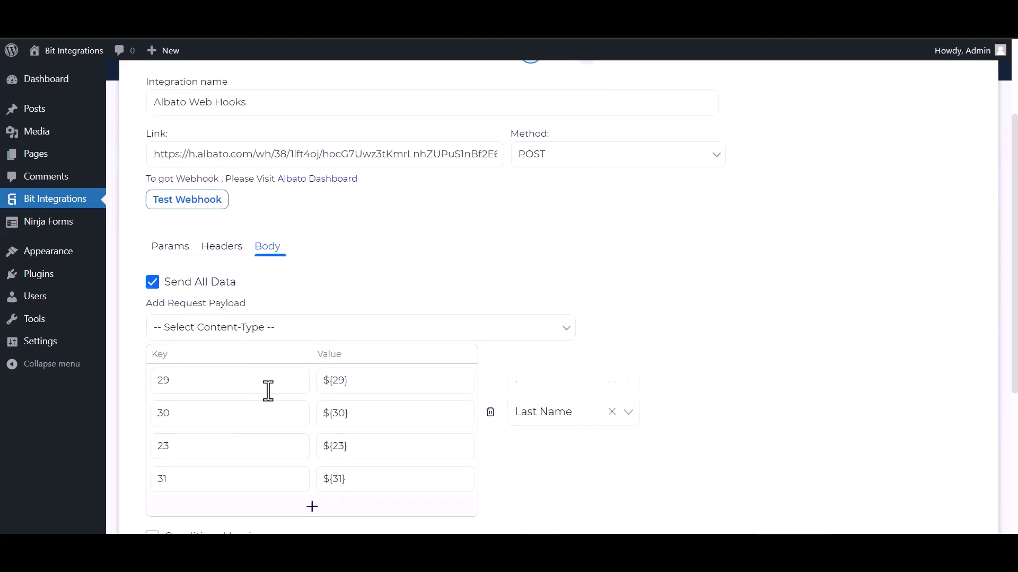
click(281, 332)
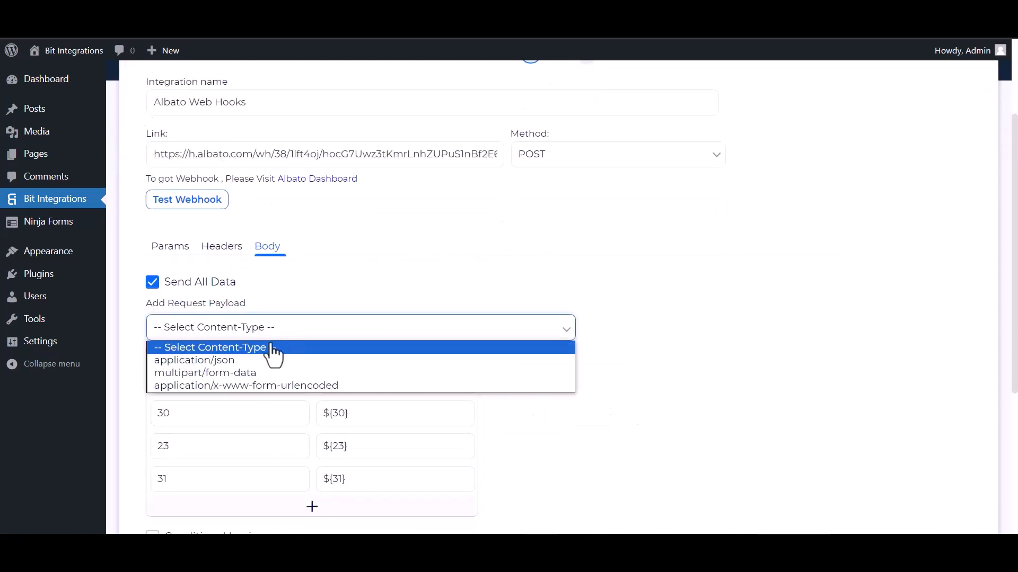
click(211, 361)
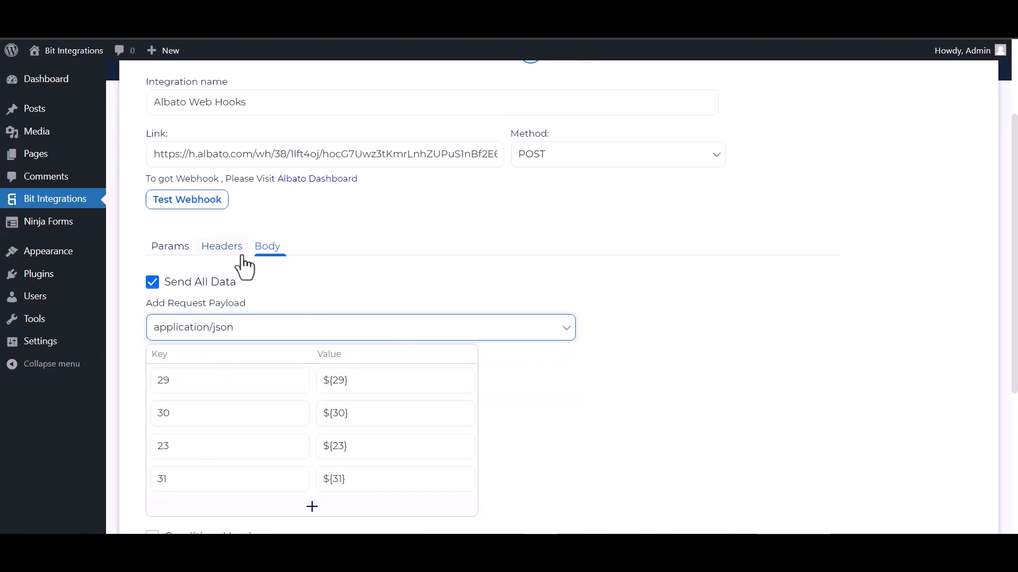
scroll(246, 265, up, 1)
click(194, 270)
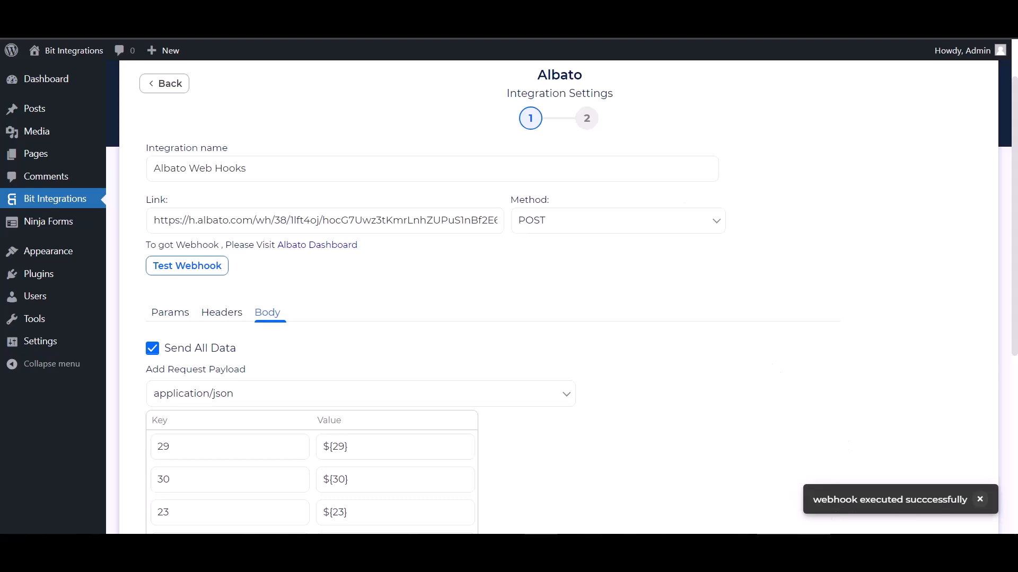
scroll(159, 352, down, 4)
- Leave conditional logic off and Finish & Save the integration
click(157, 341)
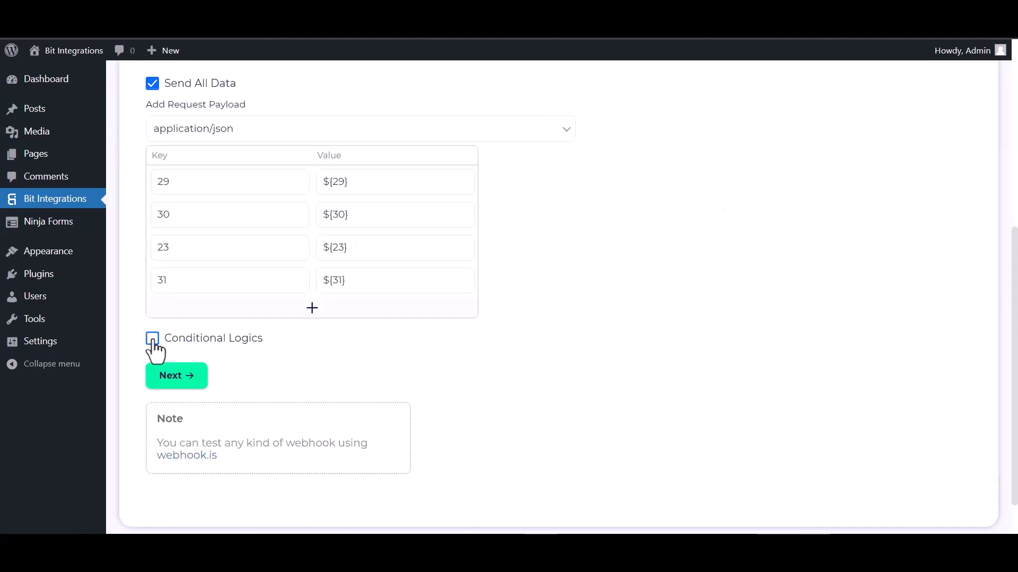
scroll(272, 395, down, 1)
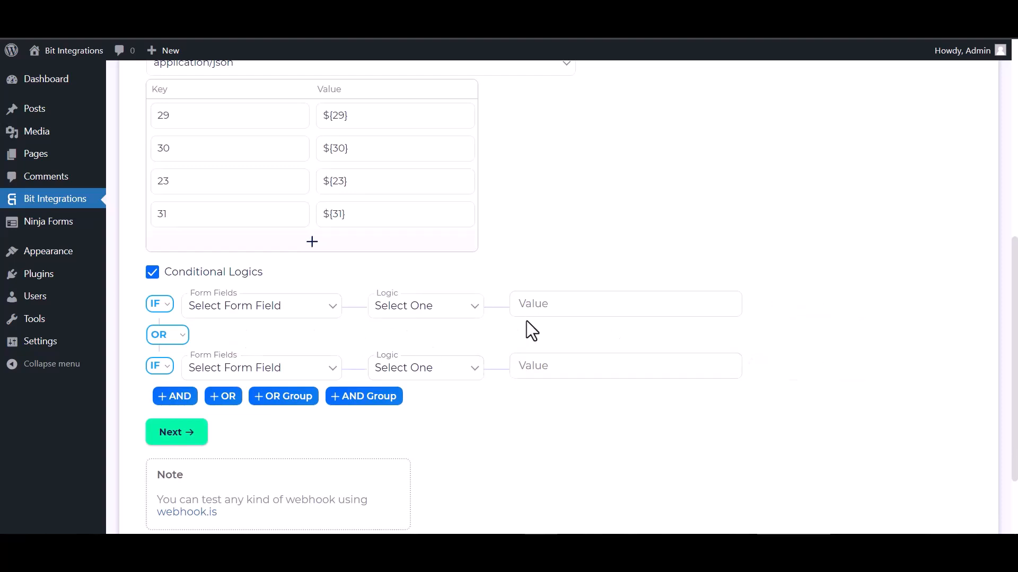
click(154, 274)
click(182, 337)
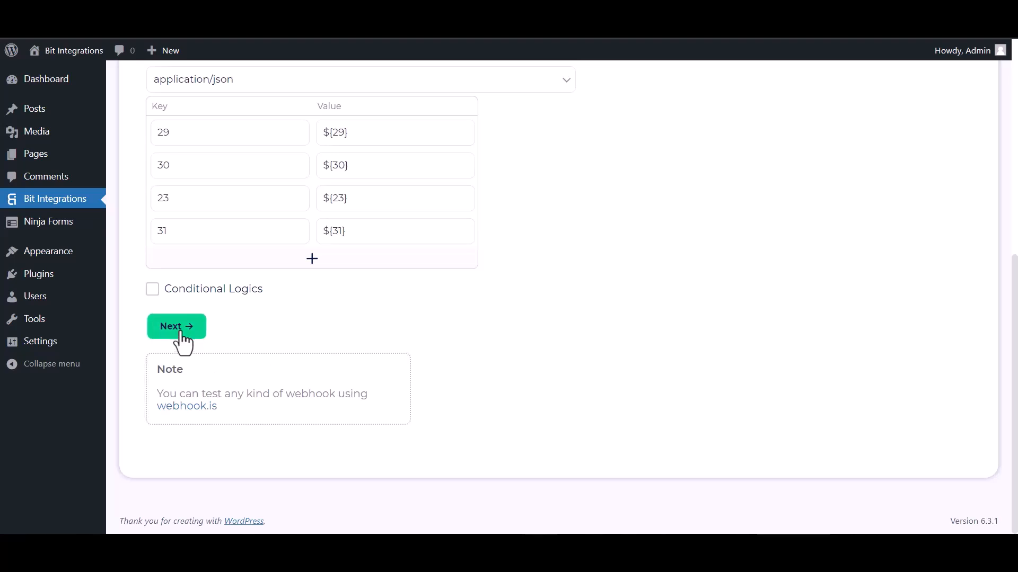
click(527, 243)
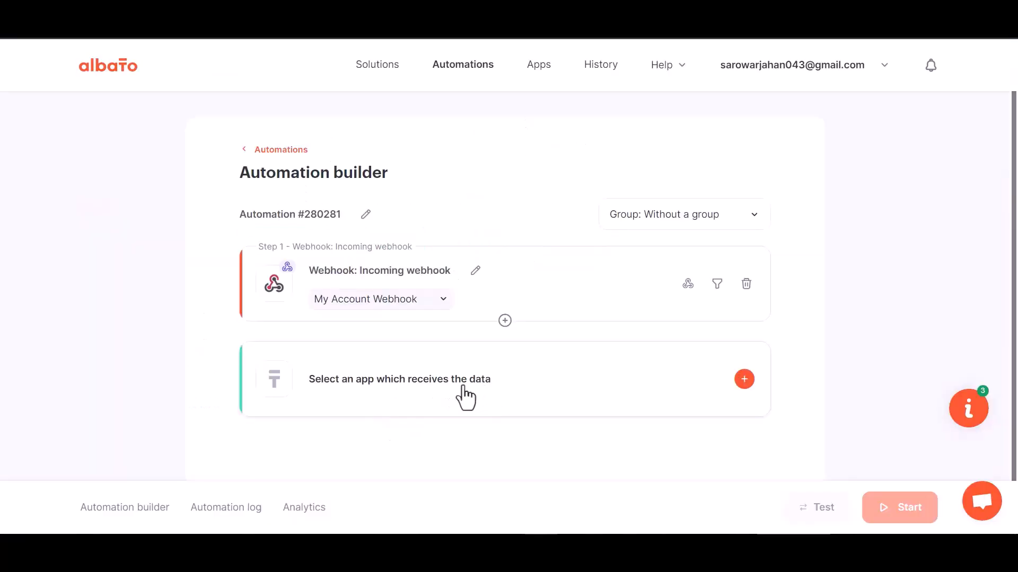
- Add MailChimp with 'Add subscriber to the list' as the action and begin a new account connection
click(520, 398)
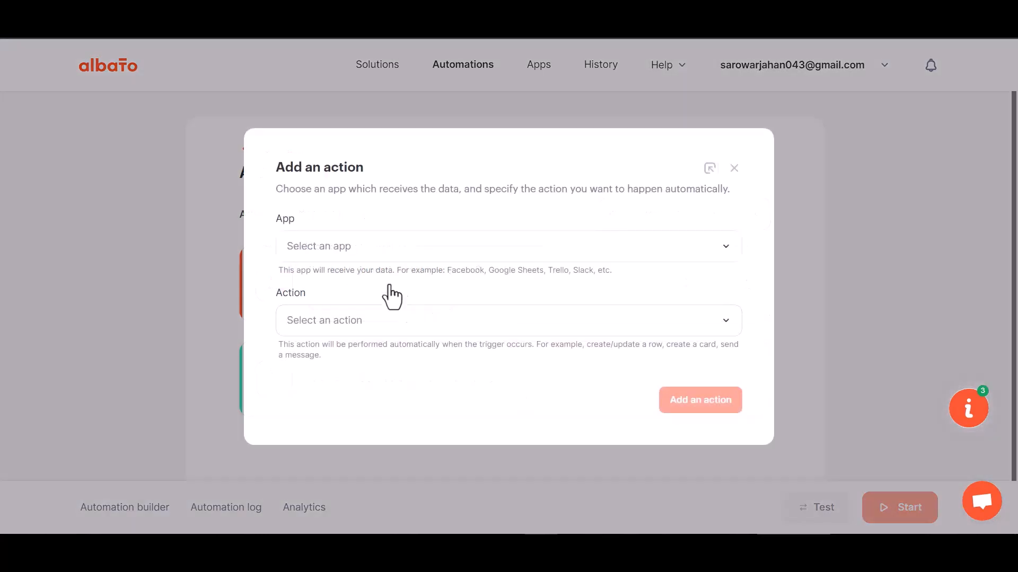
click(341, 276)
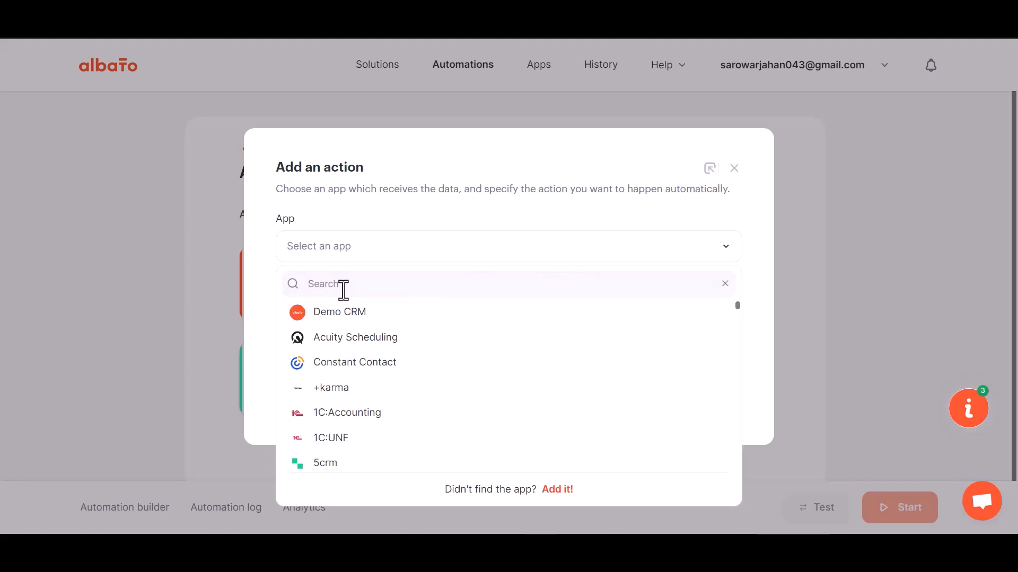
text(mail)
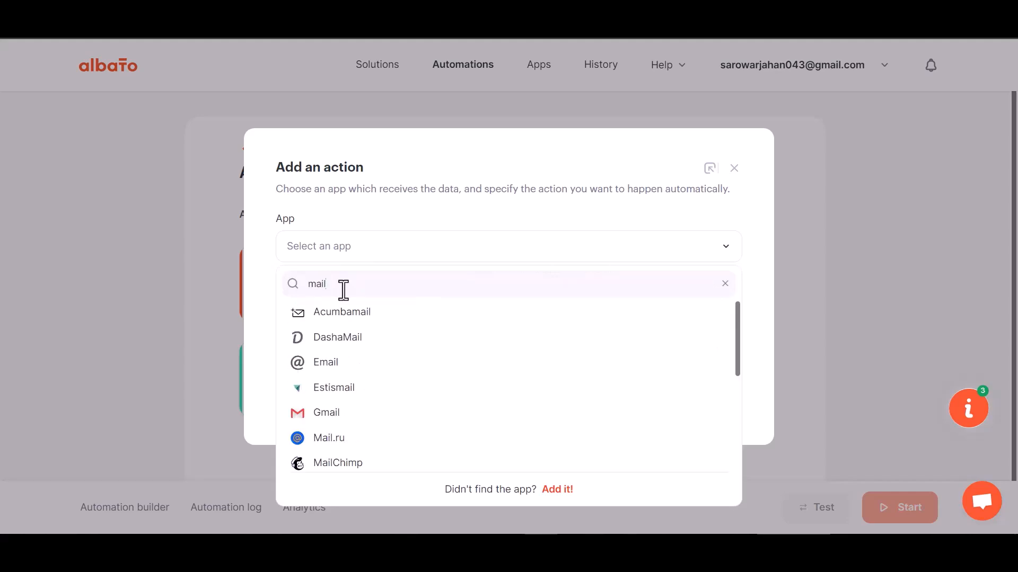
text(c)
click(348, 318)
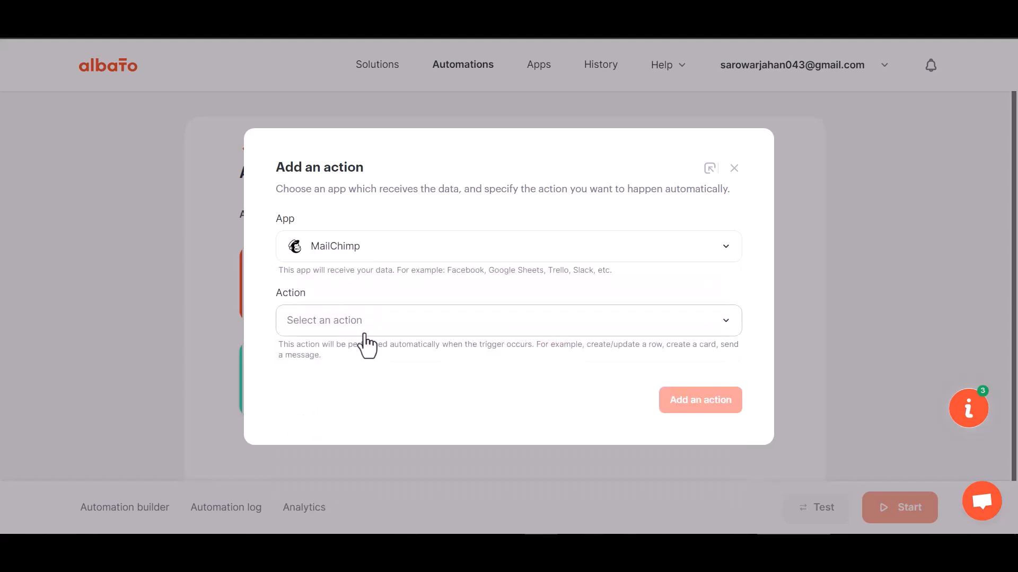
click(364, 331)
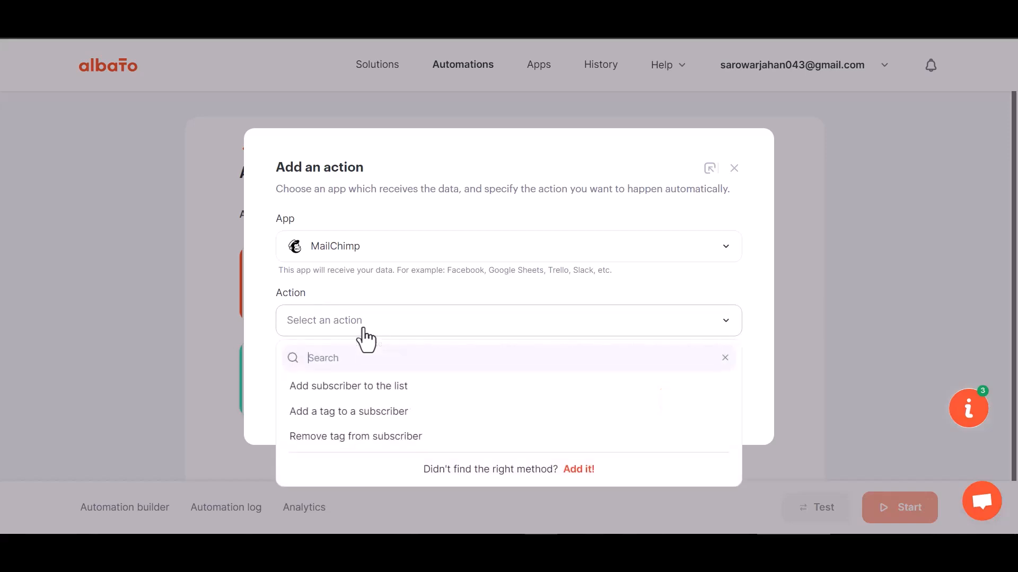
click(390, 394)
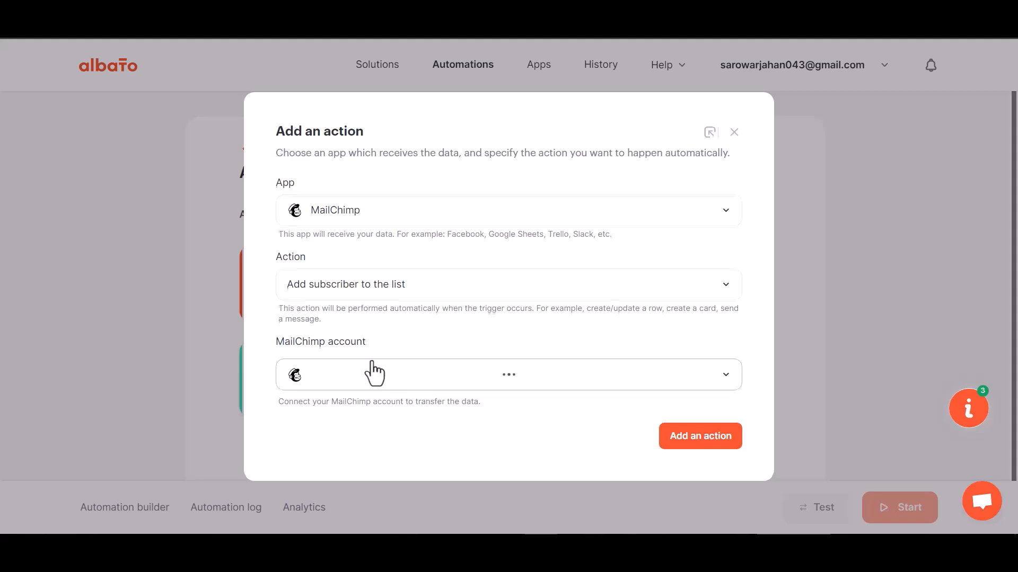
click(375, 347)
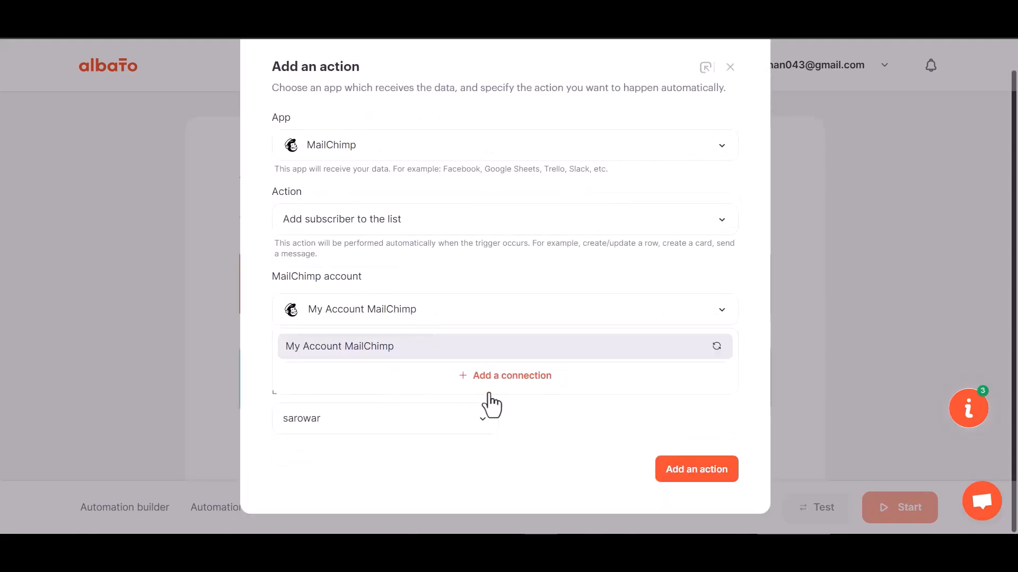
click(489, 390)
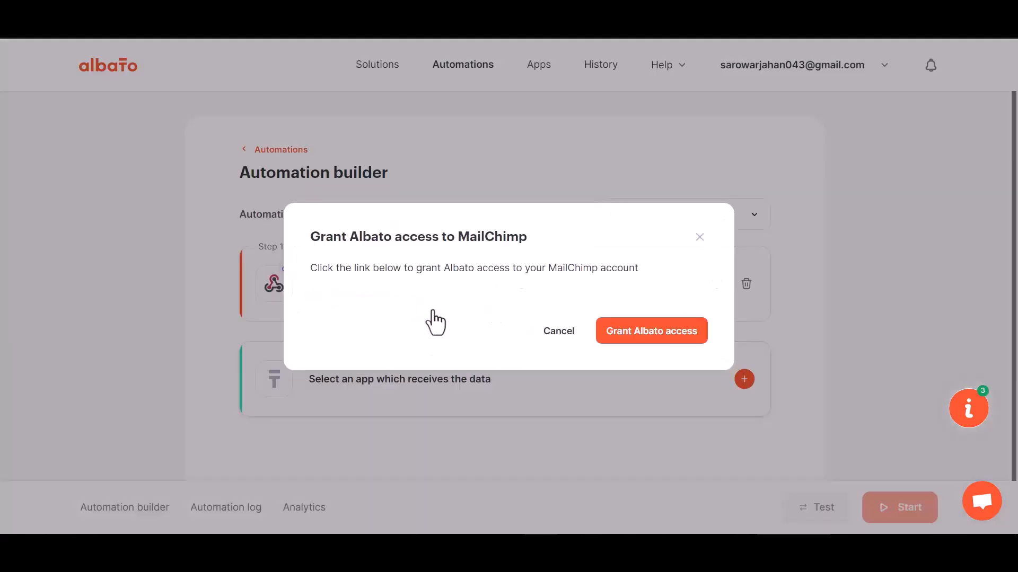
- Grant Albato access, log in to Mailchimp, and allow the authorization
click(642, 341)
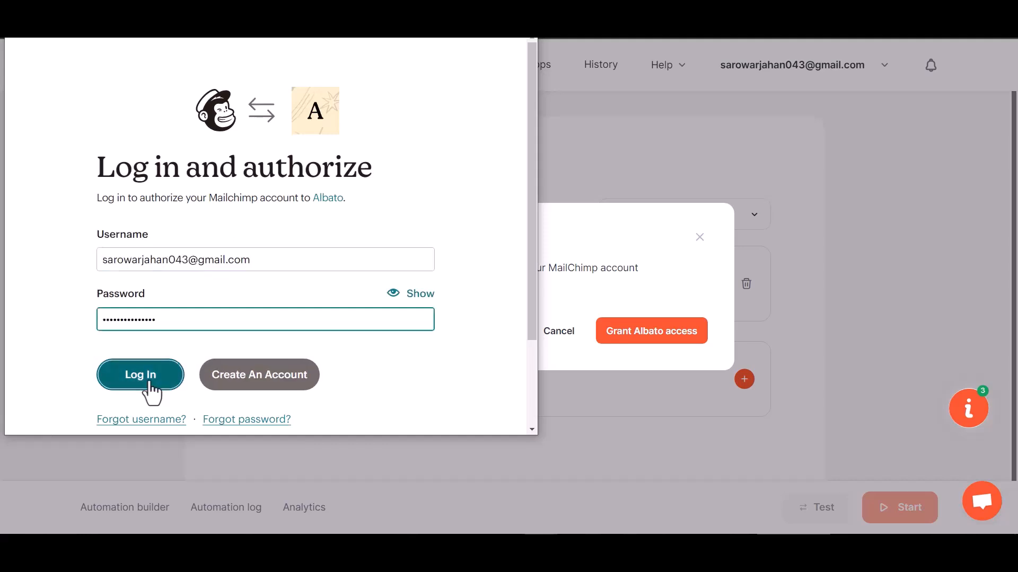
click(145, 380)
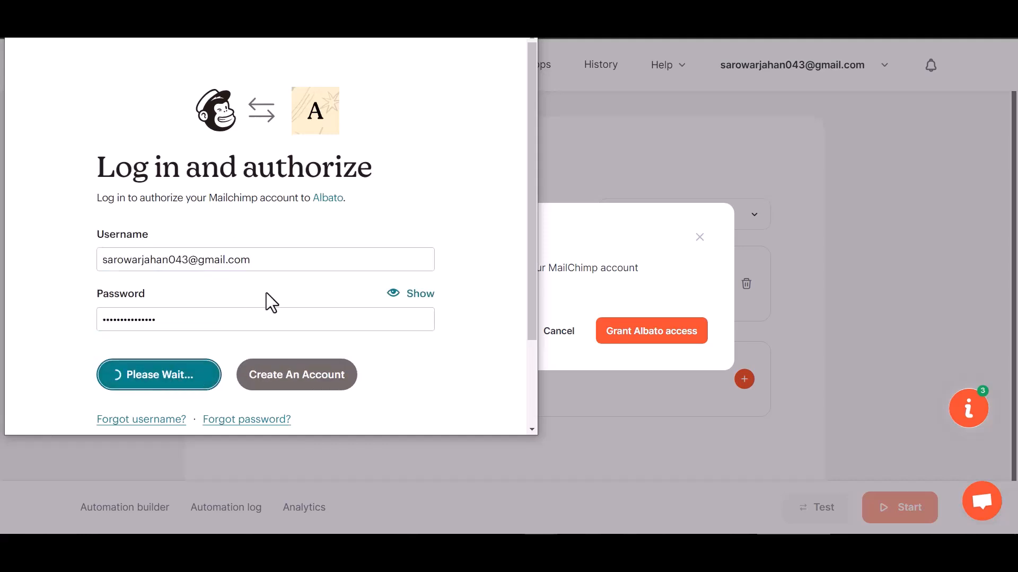
scroll(266, 293, down, 5)
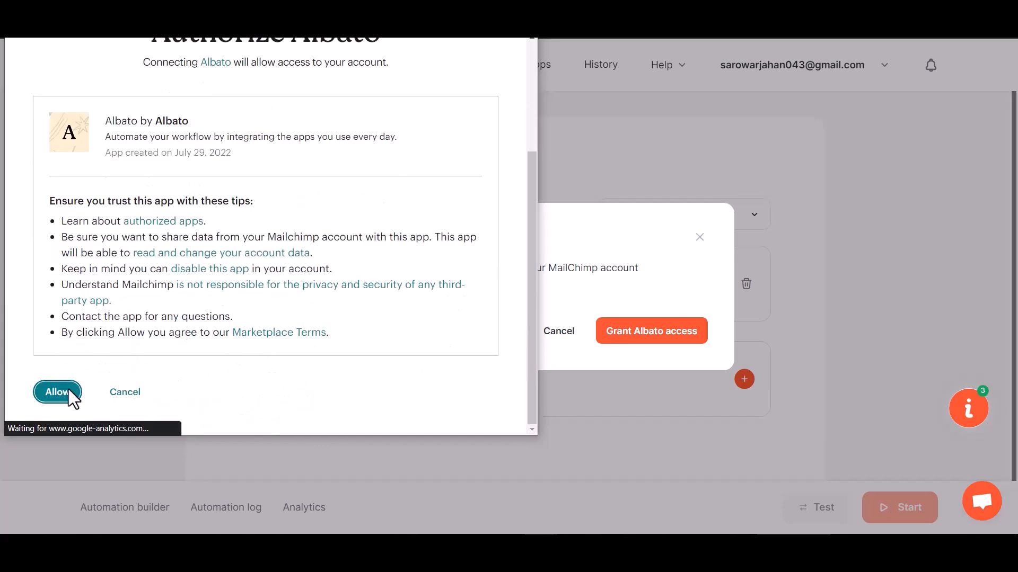
click(68, 390)
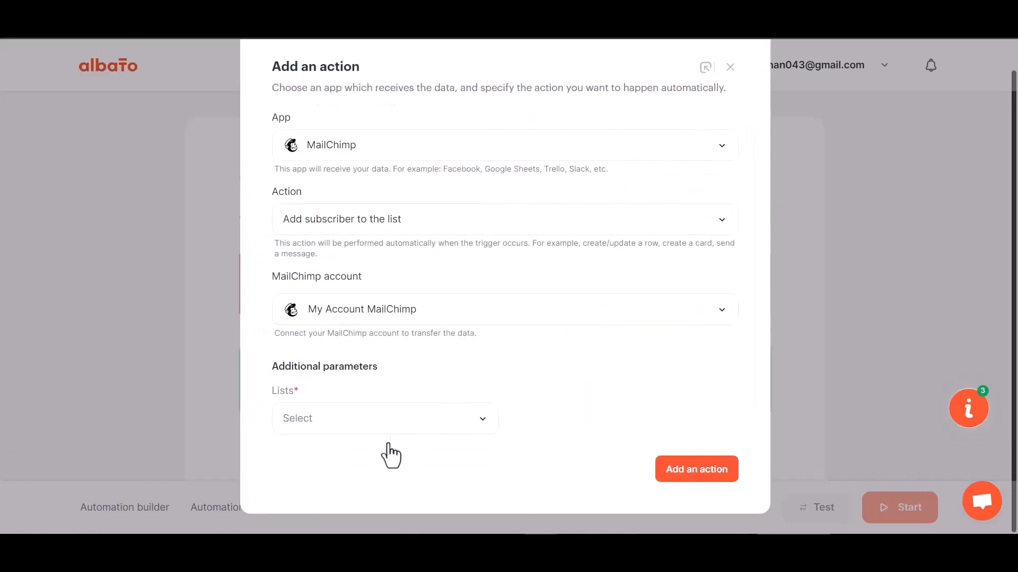
- Pick the MailChimp audience list for new subscribers and add the MailChimp action
click(390, 428)
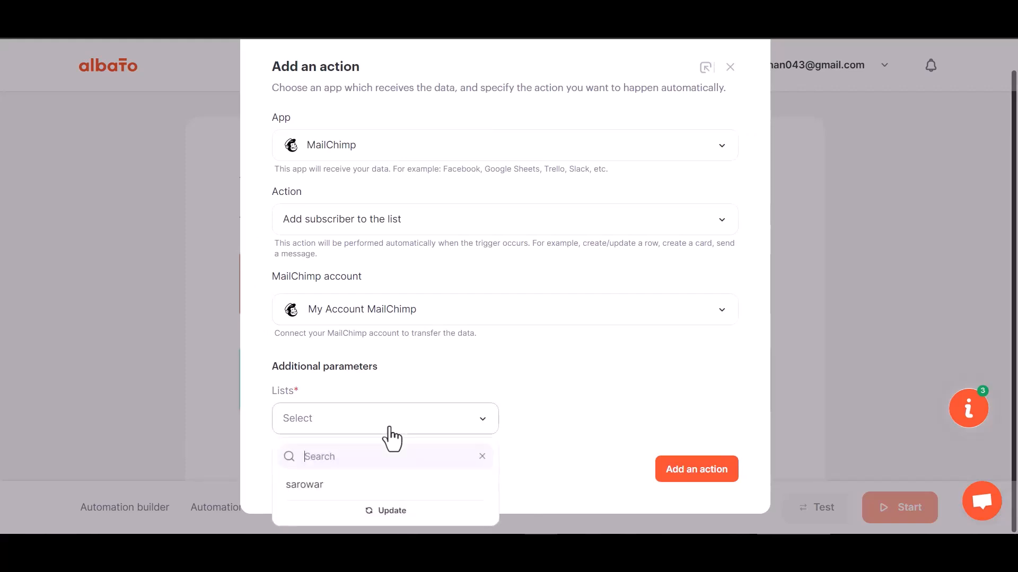
click(347, 484)
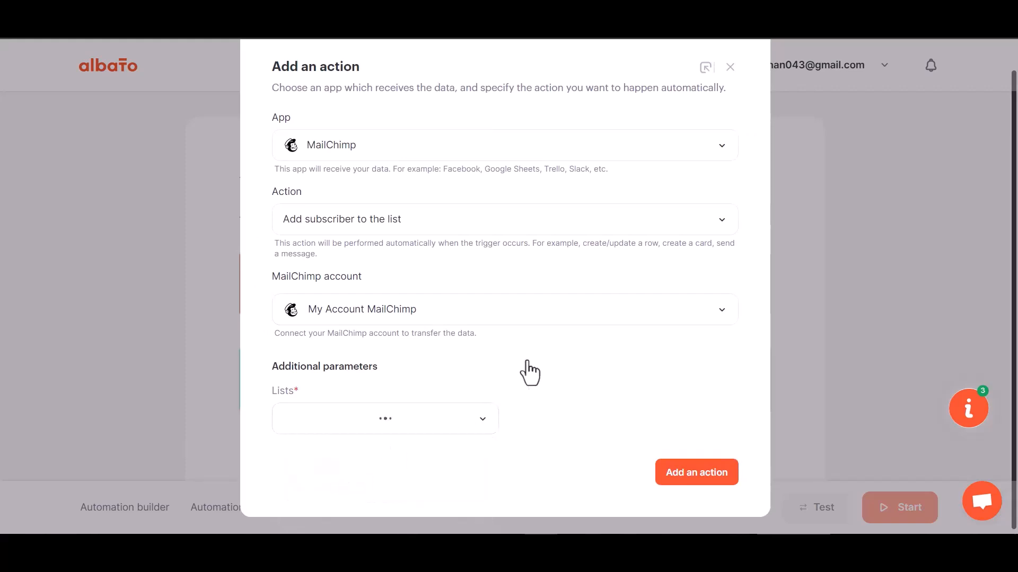
click(698, 470)
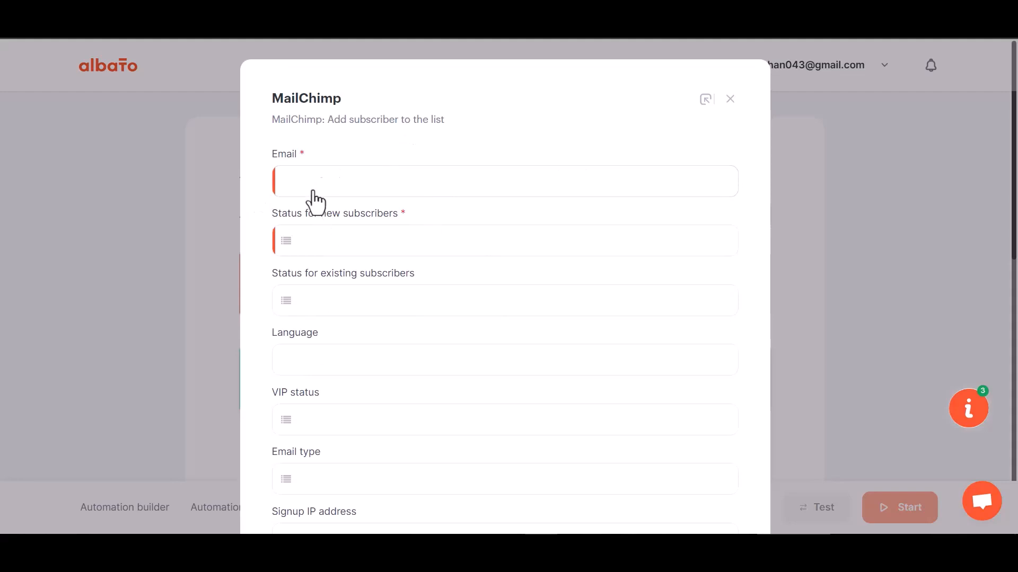
- Map webhook field 23 to Email and set the new subscriber status to Subscribed
click(358, 187)
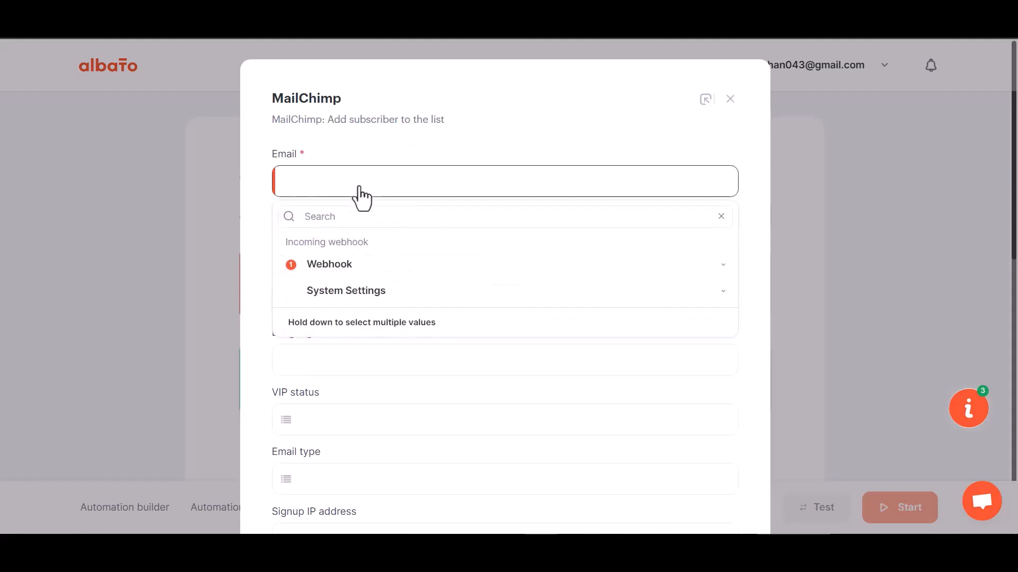
click(354, 269)
click(333, 391)
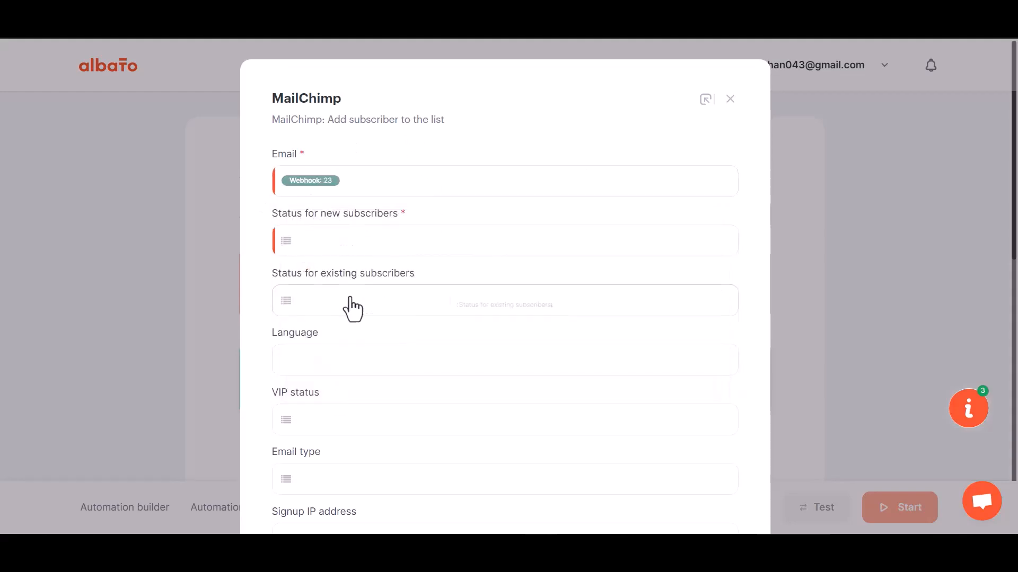
scroll(348, 335, down, 1)
scroll(348, 335, down, 1)
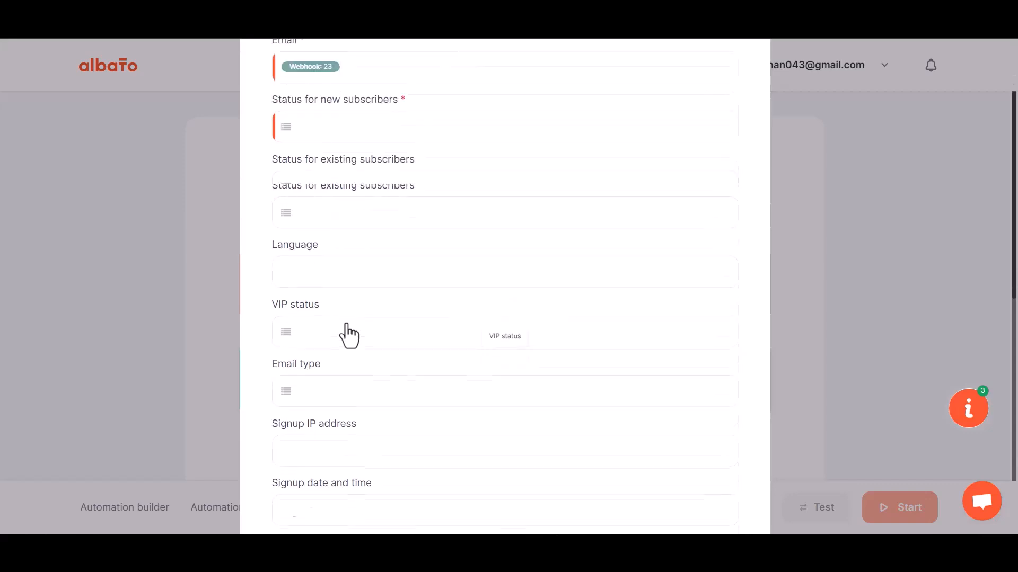
click(352, 113)
click(361, 201)
- Map webhook fields 29 and 30 to First Name and Last Name
scroll(382, 314, down, 5)
scroll(380, 321, down, 1)
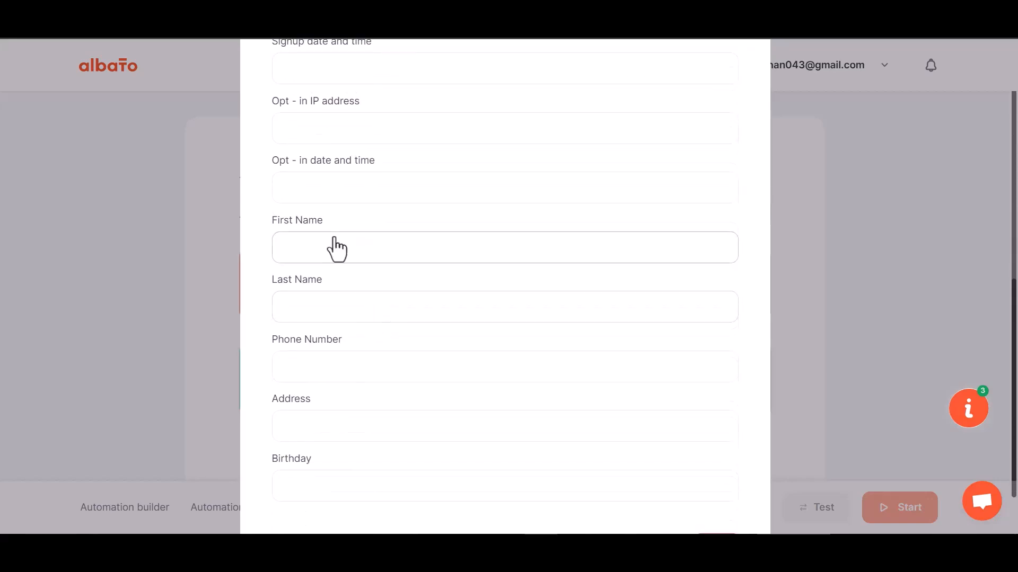
click(335, 247)
click(341, 333)
scroll(339, 444, down, 1)
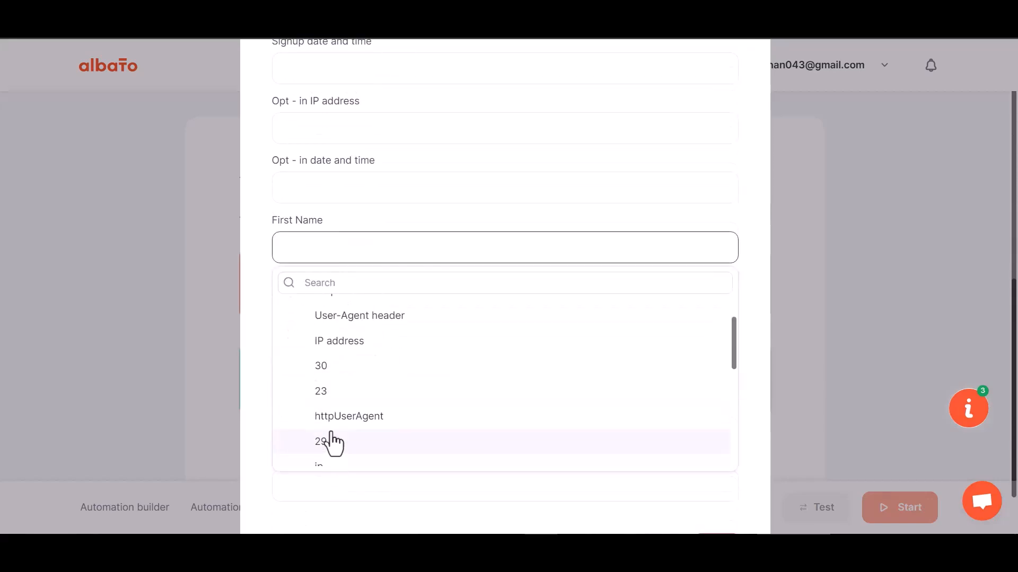
click(330, 444)
click(337, 314)
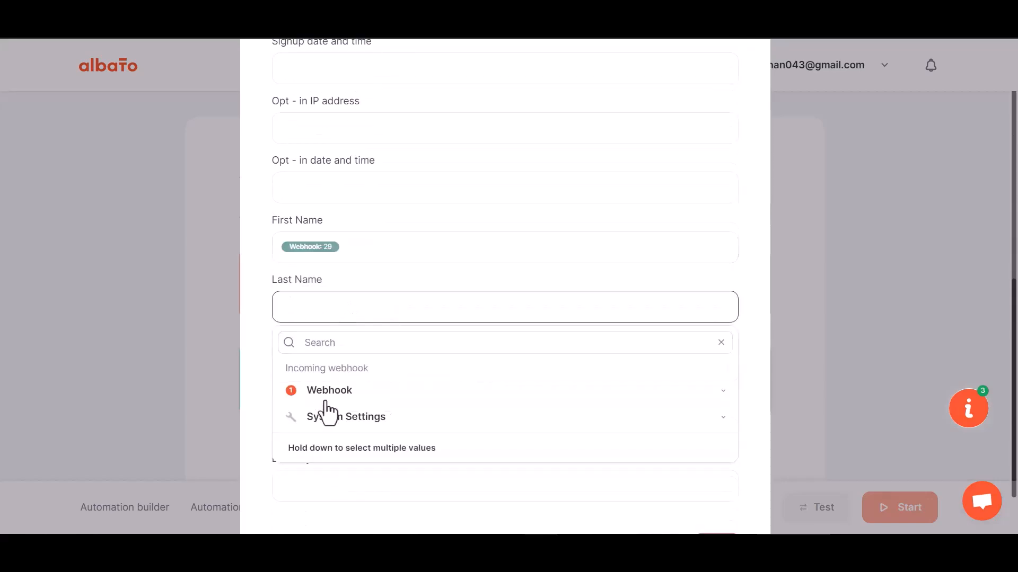
click(328, 397)
click(342, 492)
- Map webhook field 31 to Phone Number, save the mapping, and start the automation
scroll(360, 401, down, 1)
click(347, 305)
click(340, 384)
scroll(342, 477, down, 3)
click(323, 413)
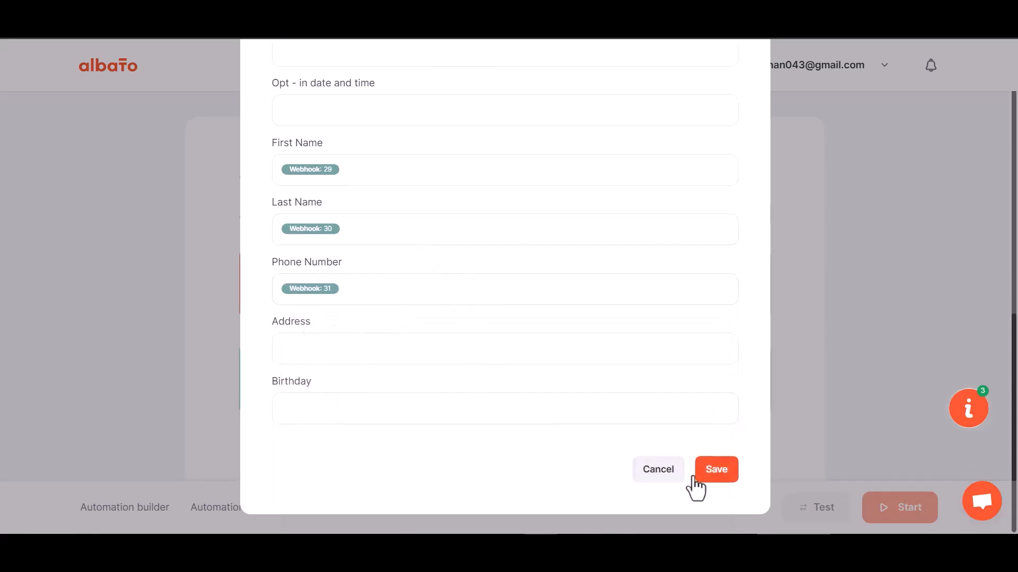
click(713, 470)
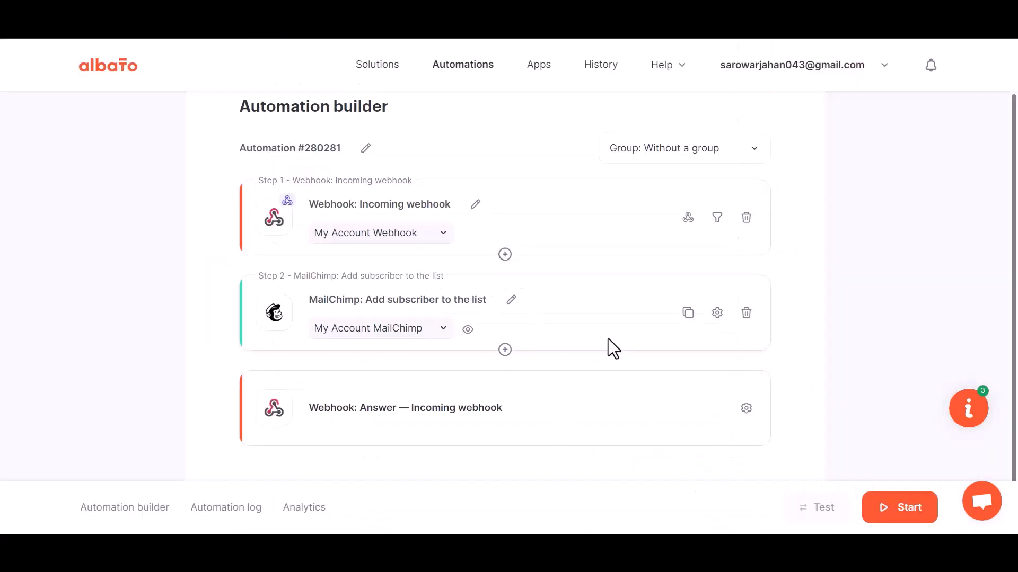
click(901, 517)
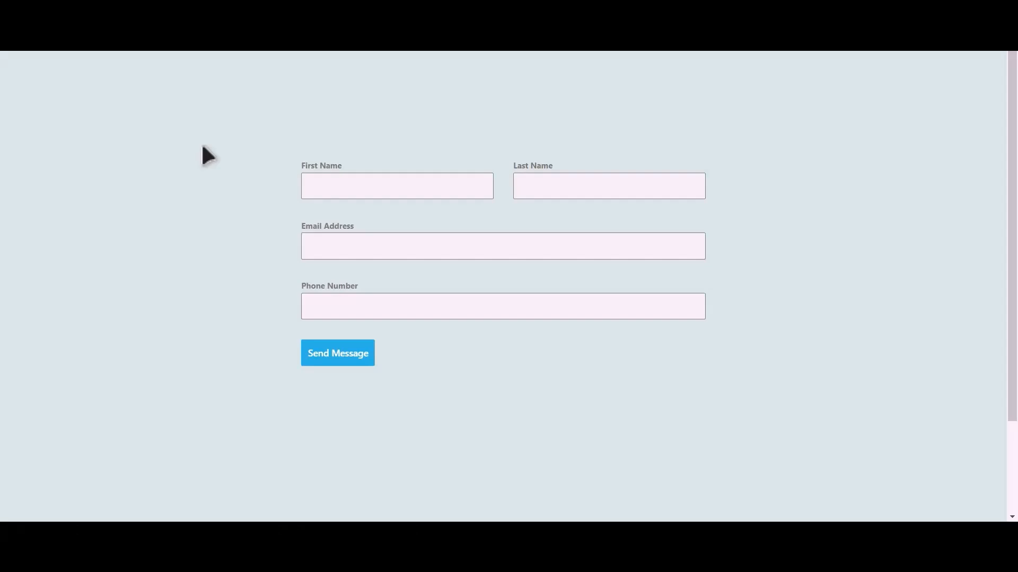
- Fill the contact form with first name Bit, last name Integrations, an e-mail and a phone number, then send it
click(413, 190)
text(Integrations)
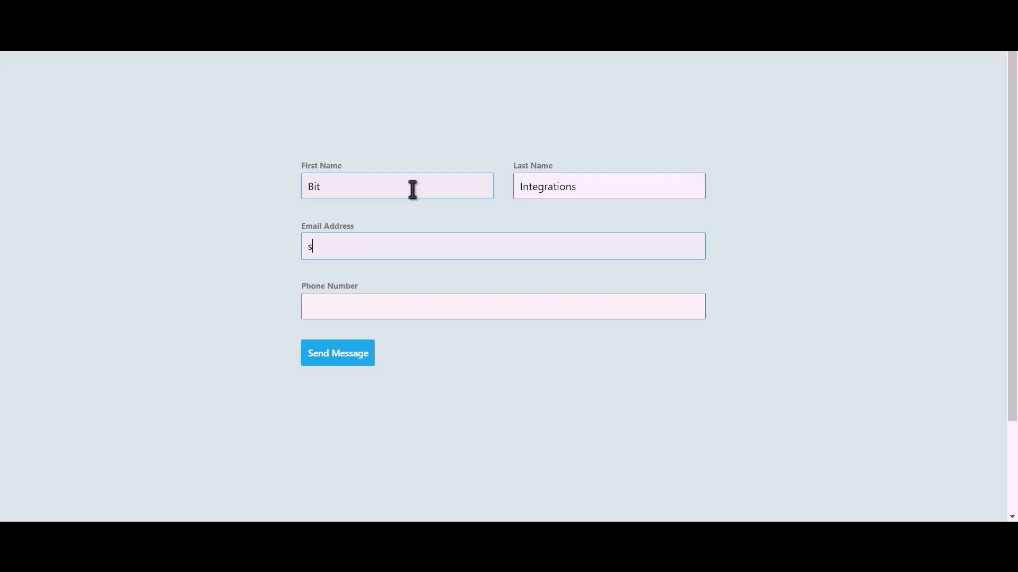
text(444555666)
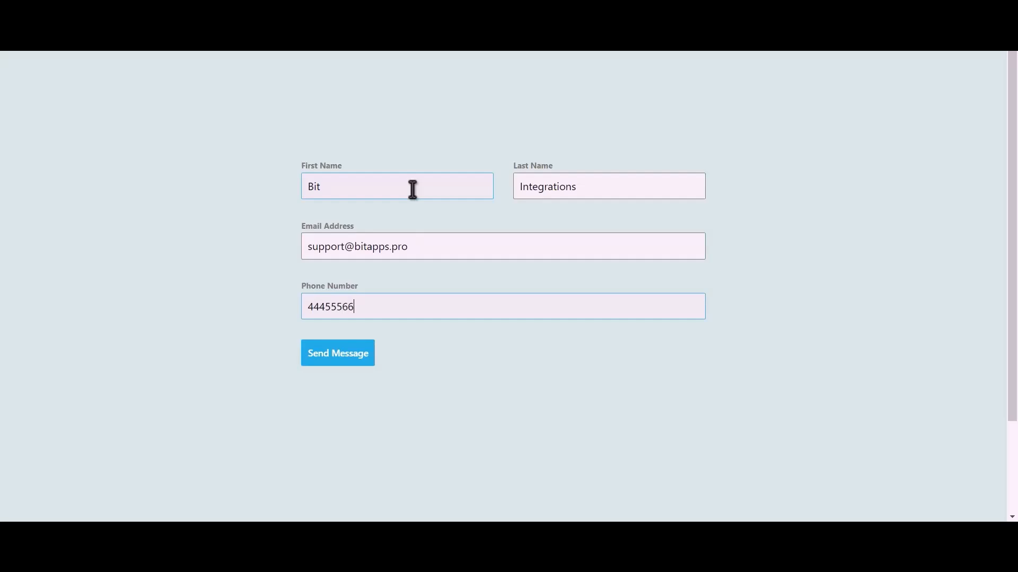
click(350, 361)
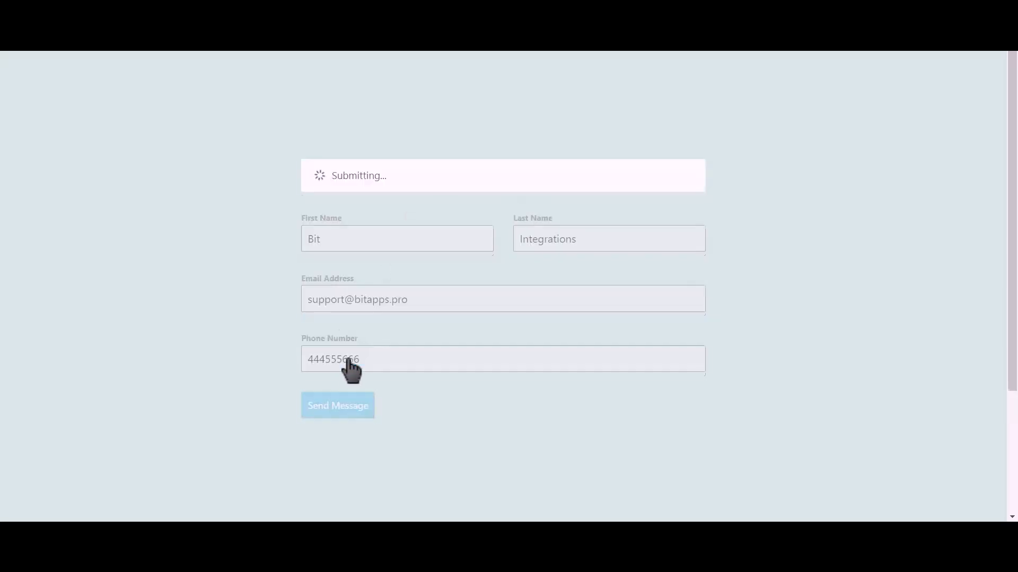